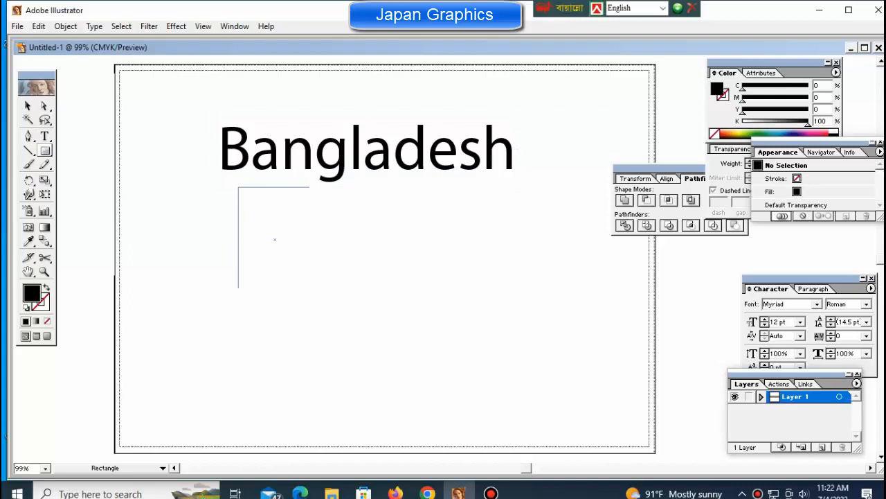
# Give the rectangle below the Bangladesh text a magenta-pink stroke and a green fill
pyautogui.press('v')
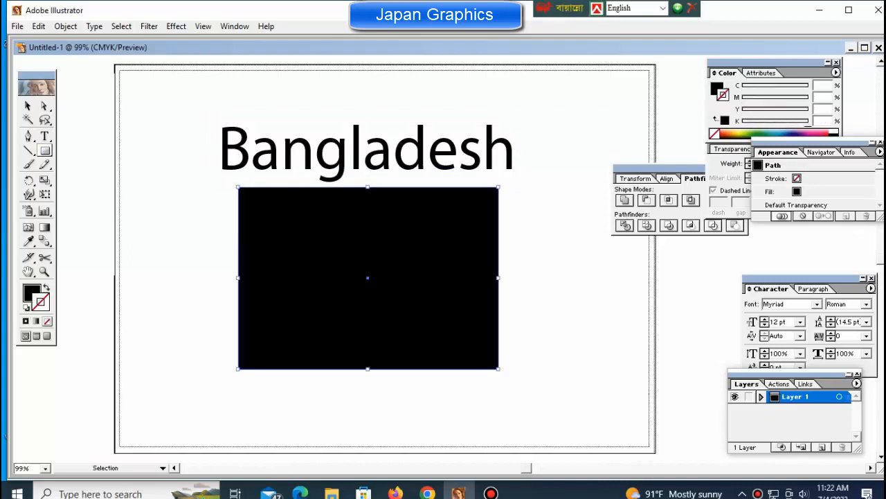
pyautogui.press('m')
pyautogui.click(811, 134)
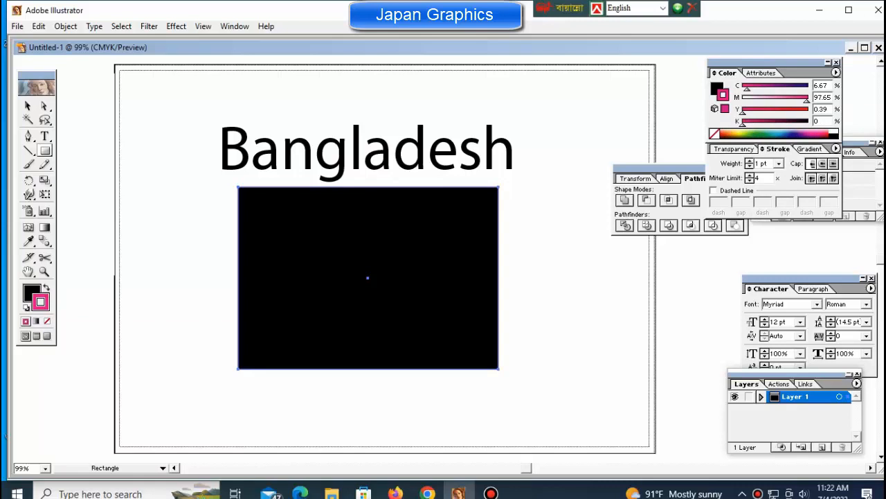
pyautogui.press('x')
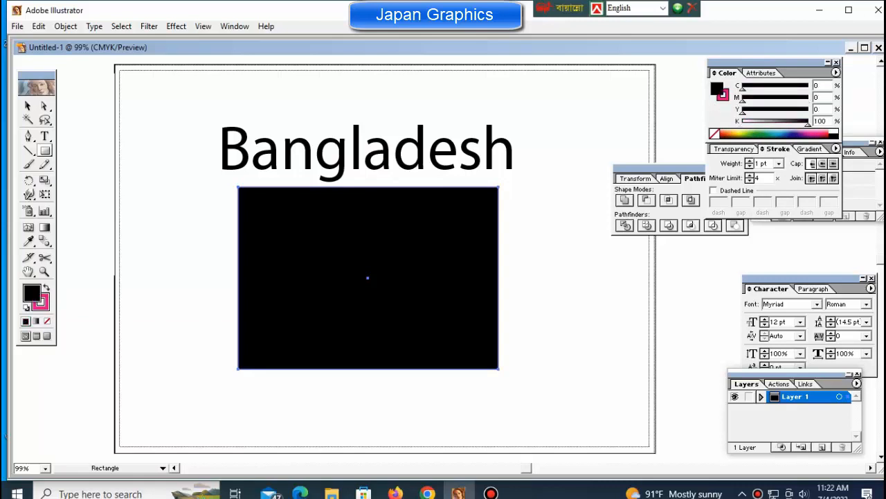
pyautogui.click(756, 133)
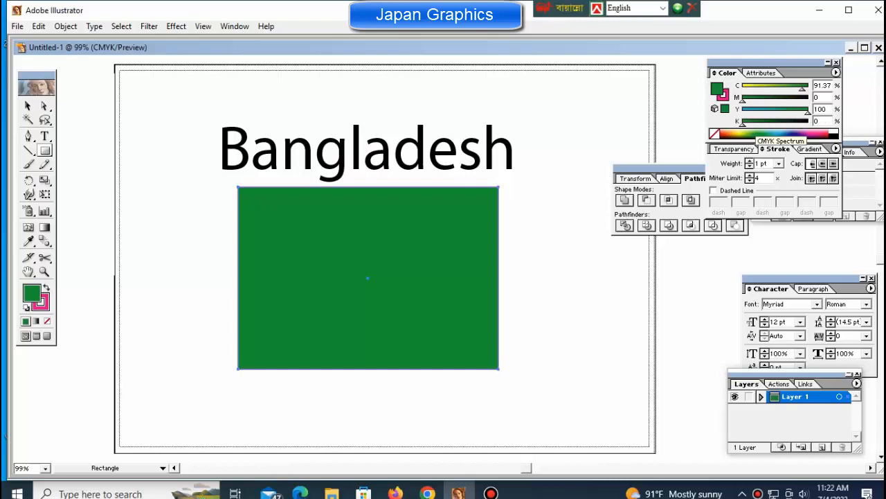
# Set the green rectangle's stroke weight to 10 pt
pyautogui.press('x')
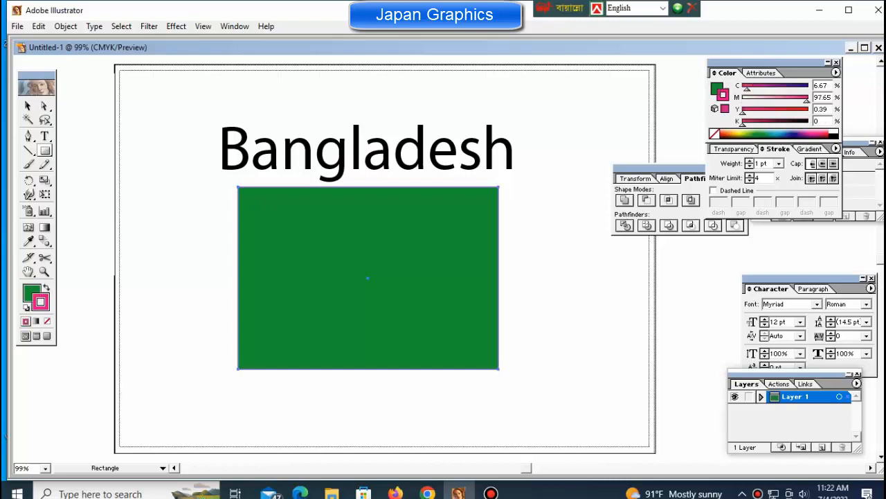
pyautogui.click(778, 163)
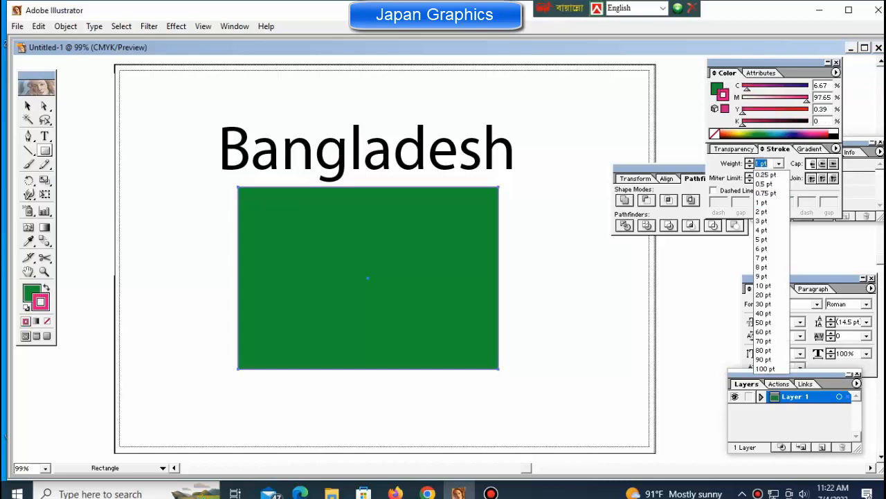
pyautogui.click(772, 281)
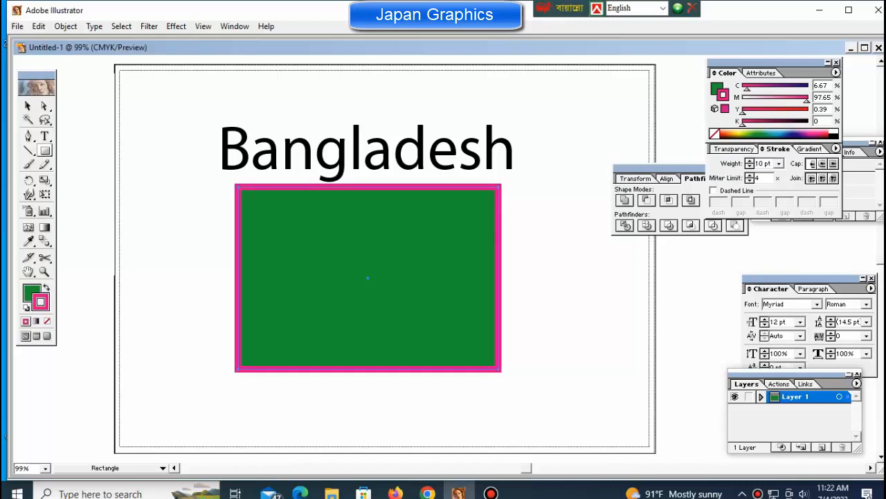
pyautogui.press('x')
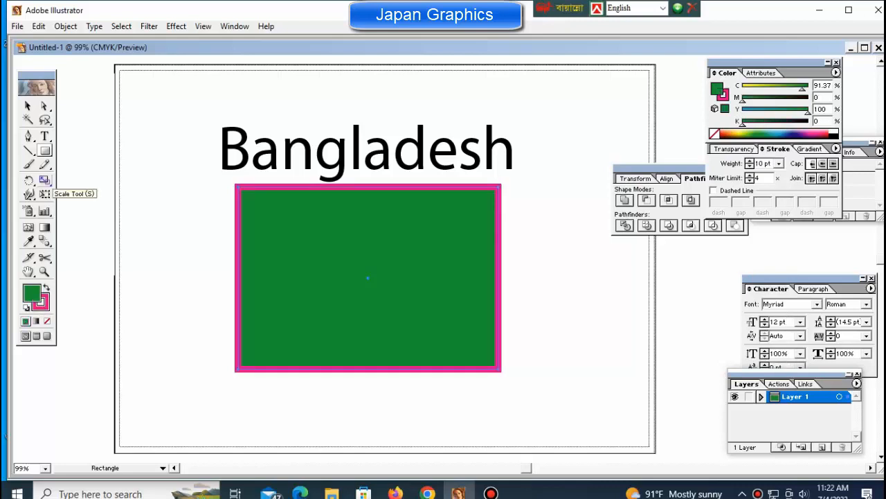
# Create a copy of the green rectangle scaled uniformly to 80% about its centre
pyautogui.click(45, 179)
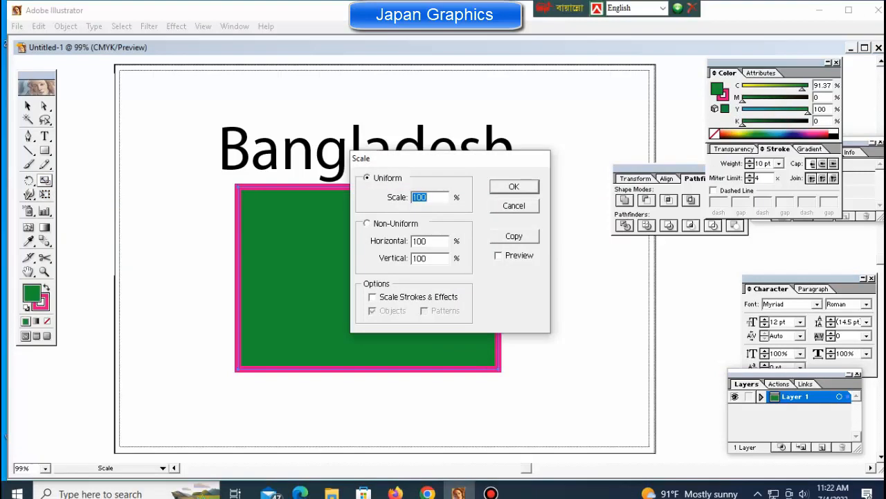
pyautogui.write('801')
pyautogui.press('Tab')
pyautogui.click(499, 255)
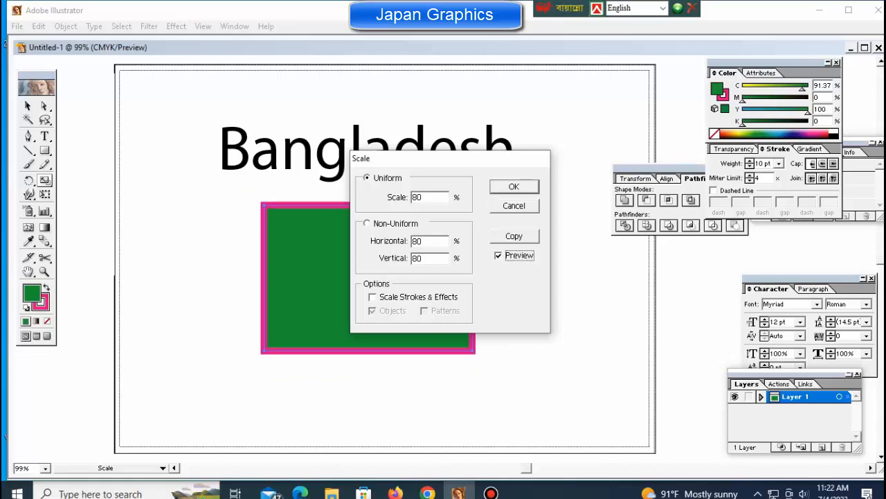
pyautogui.click(514, 236)
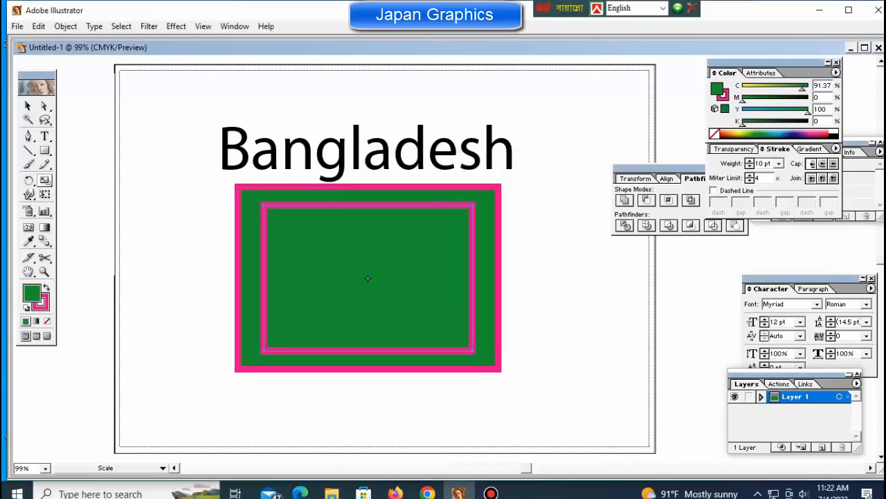
# Recolour the inner rectangle with a dark navy fill and a light blue stroke
pyautogui.click(786, 135)
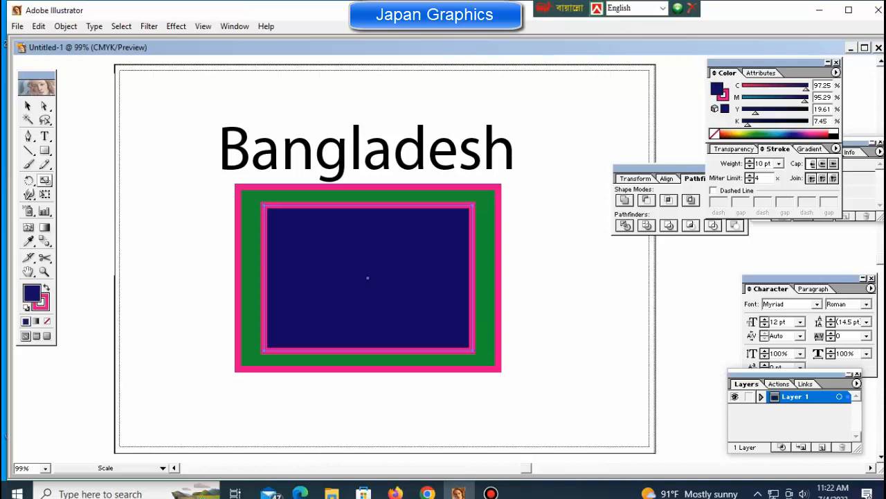
pyautogui.press('x')
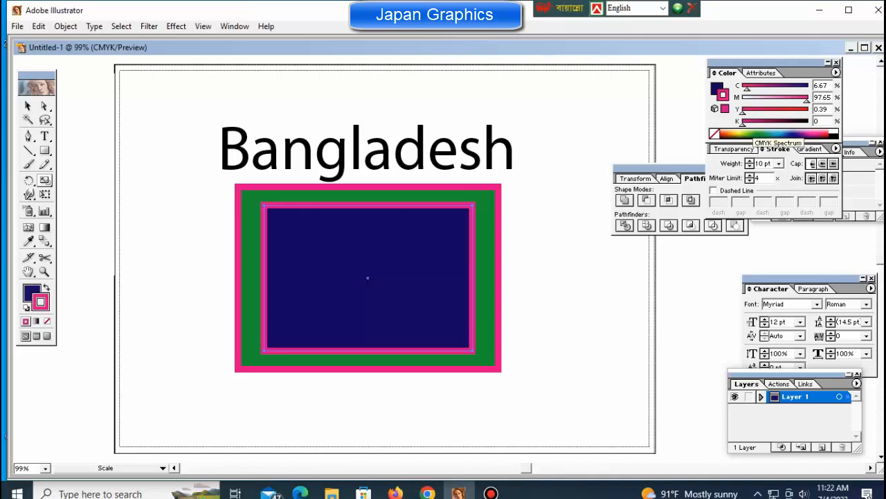
pyautogui.click(774, 133)
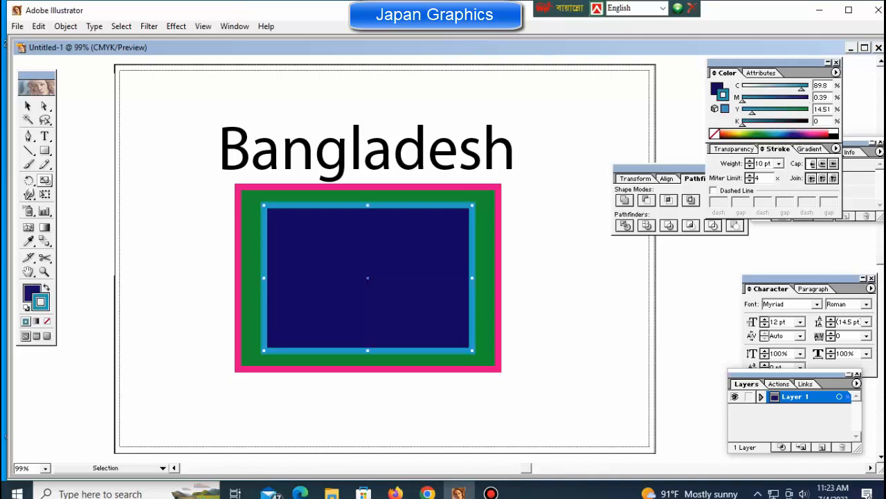
# Shrink the Bangladesh text to about 77 pt, centre it above the rectangles and place a copy below them
pyautogui.hotkey('ctrl', 'shift', 'a')
pyautogui.keyDown('ctrl'); pyautogui.click(367, 158); pyautogui.keyUp('ctrl')
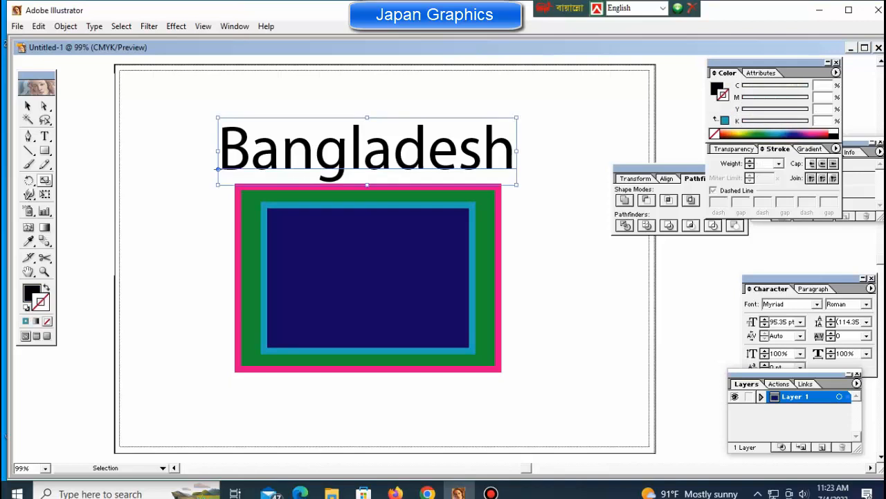
pyautogui.moveTo(516, 118); pyautogui.dragTo(488, 124)
pyautogui.moveTo(367, 152); pyautogui.dragTo(370, 159)
pyautogui.moveTo(246, 166); pyautogui.dragTo(252, 425)
pyautogui.press('s')
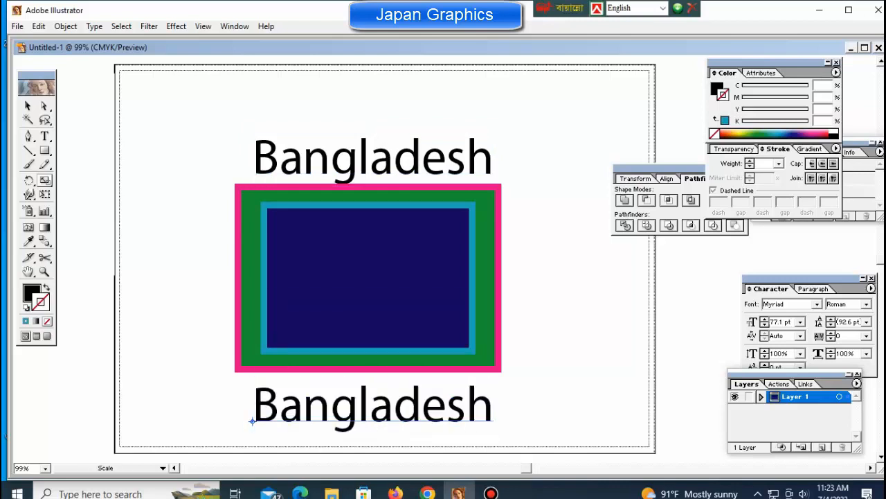
pyautogui.click(66, 26)
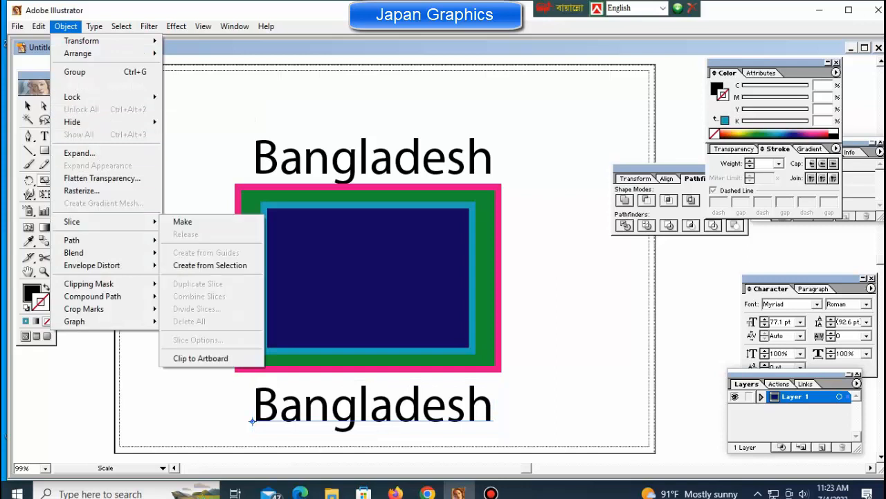
pyautogui.moveTo(94, 26)
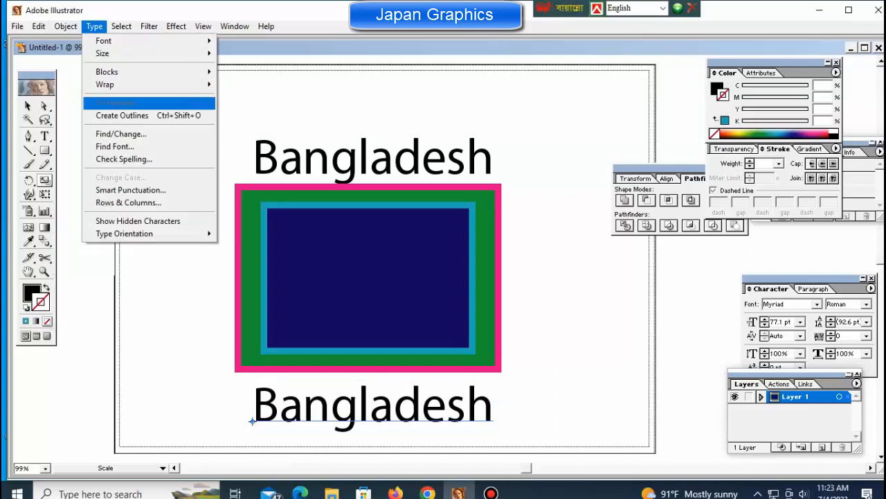
pyautogui.moveTo(121, 26)
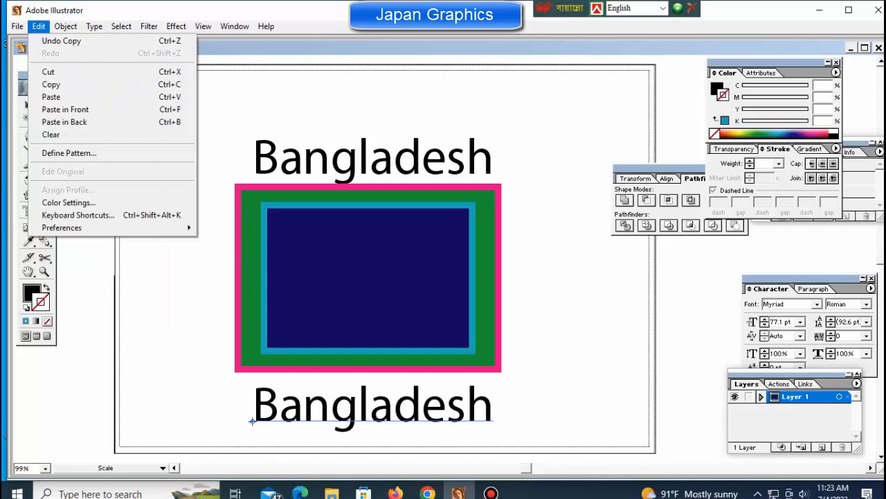
pyautogui.moveTo(66, 25)
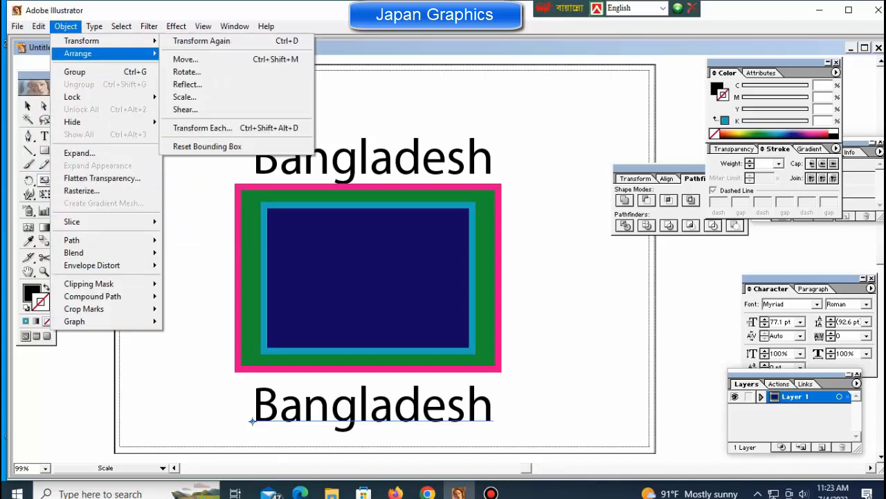
pyautogui.moveTo(77, 53)
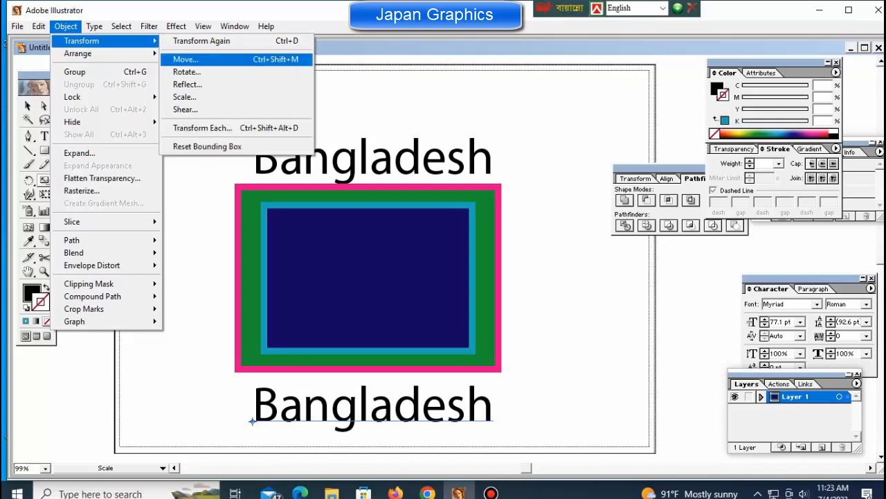
pyautogui.click(185, 59)
pyautogui.click(508, 212)
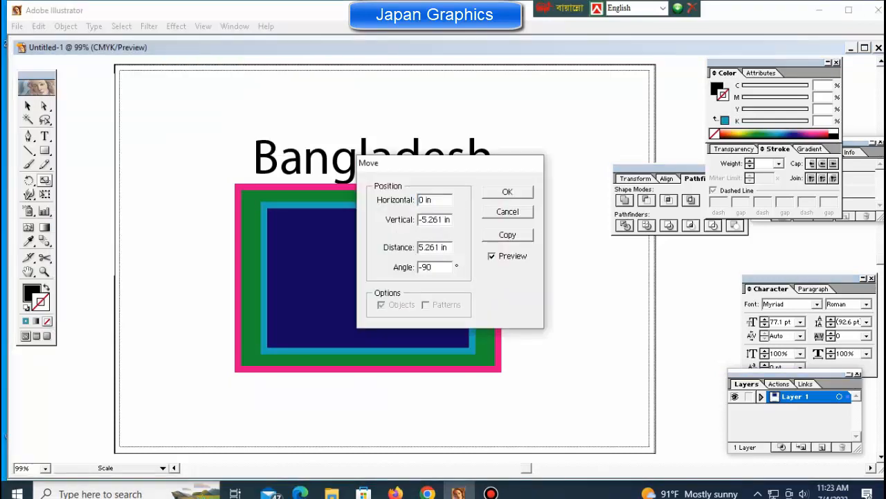
# Rotate the lower Bangladesh text 180 degrees and position it directly beneath the outer rectangle
pyautogui.click(65, 26)
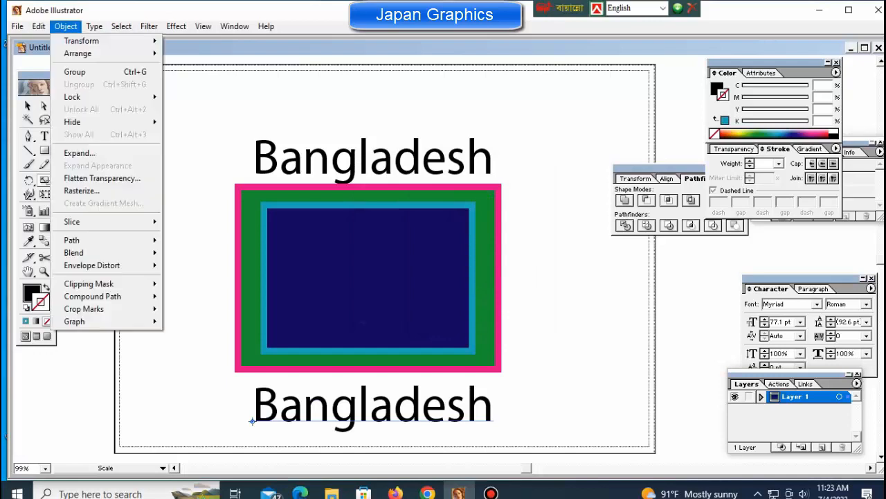
pyautogui.moveTo(81, 41)
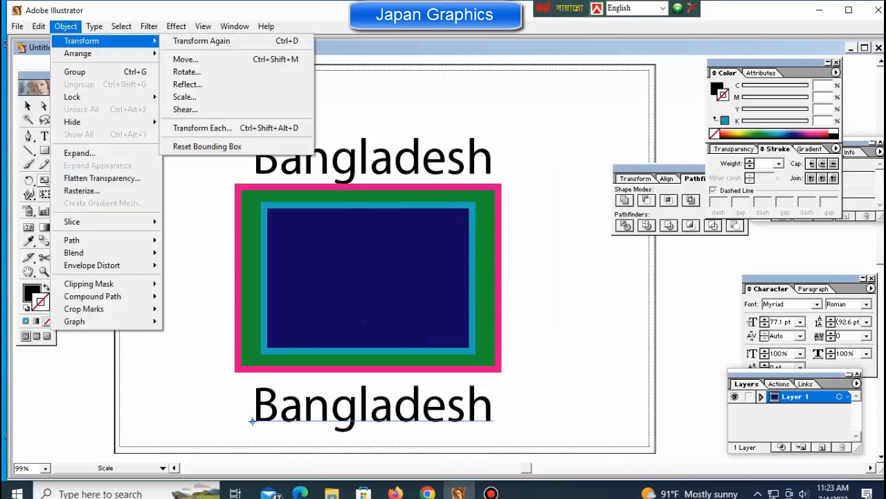
pyautogui.click(186, 71)
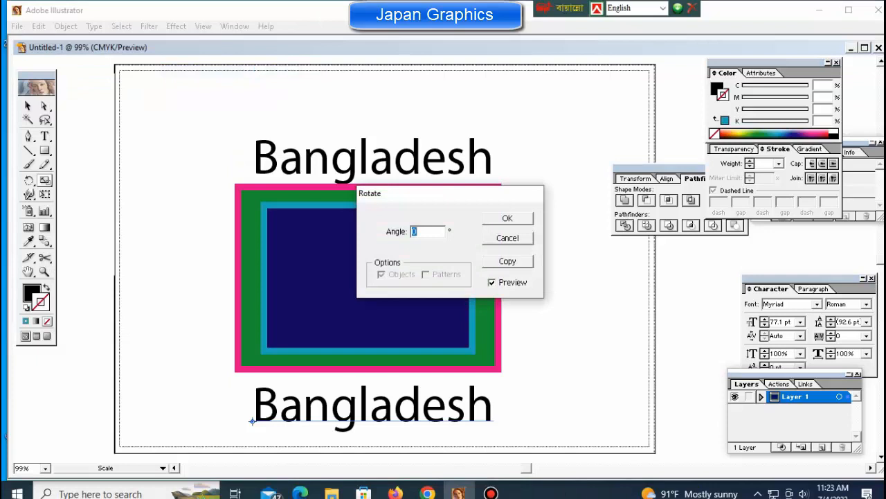
pyautogui.write('180')
pyautogui.press('Return')
pyautogui.hotkey('ctrl', 'shift', 'a')
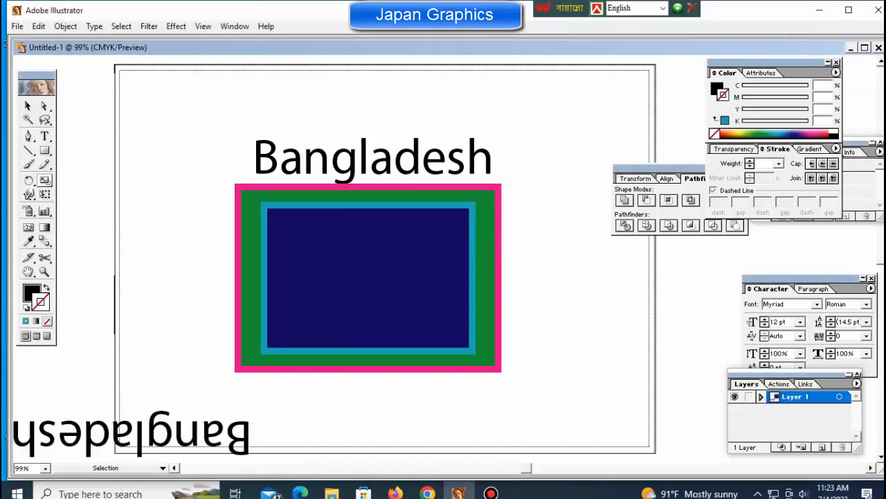
pyautogui.moveTo(132, 433); pyautogui.dragTo(374, 398)
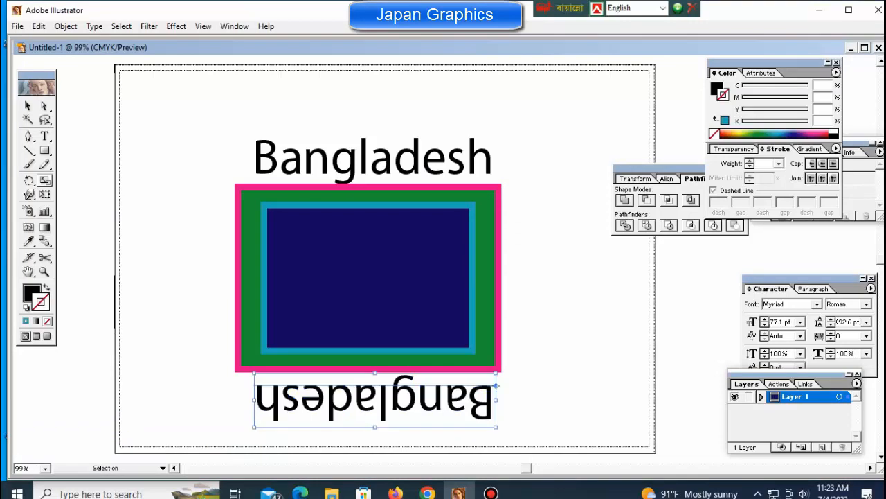
pyautogui.hotkey('ctrl', 'shift', 'a')
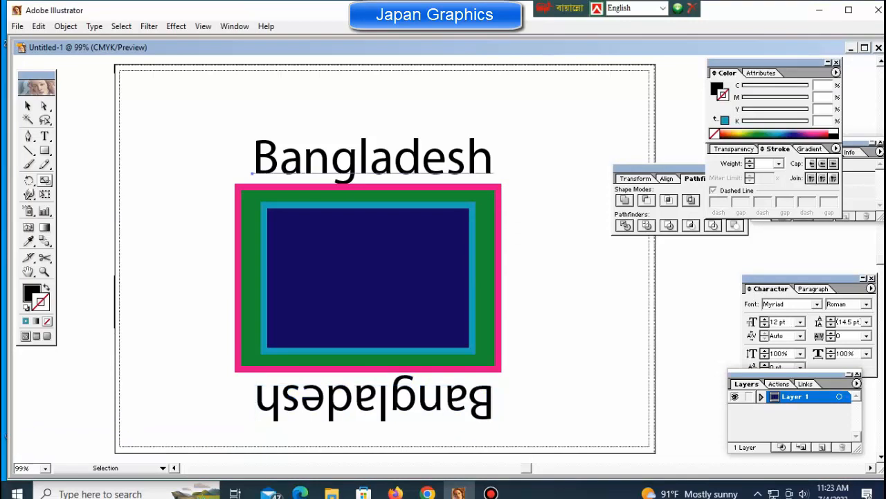
# Copy the upper Bangladesh text out to its left and rotate the copy 90 degrees
pyautogui.moveTo(374, 164); pyautogui.dragTo(123, 163)
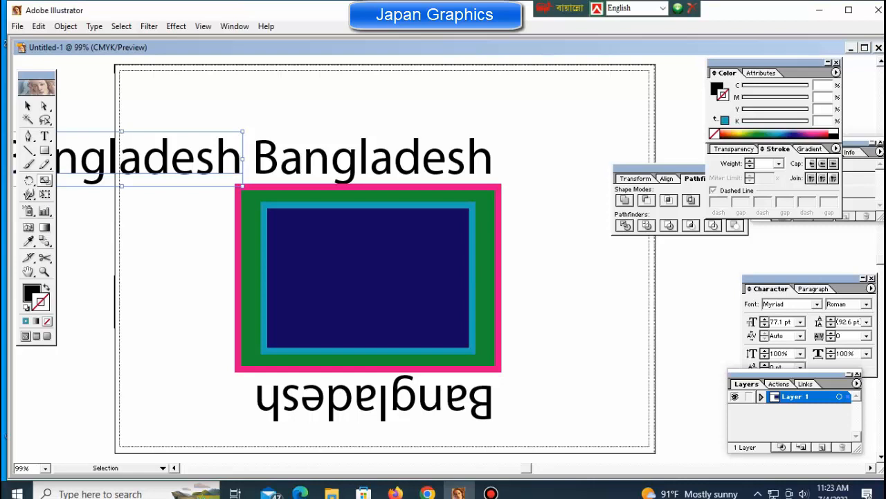
pyautogui.hotkey('ctrl', '-')
pyautogui.hotkey('ctrl', '-')
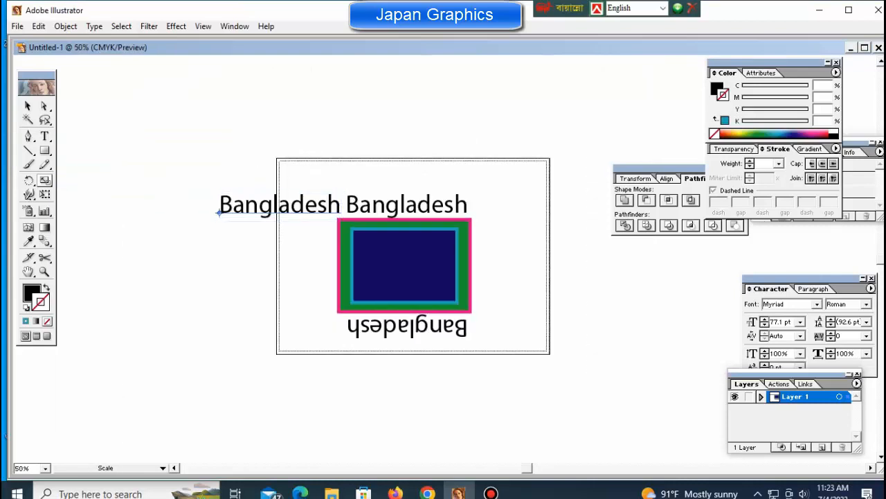
pyautogui.click(65, 29)
pyautogui.moveTo(81, 44)
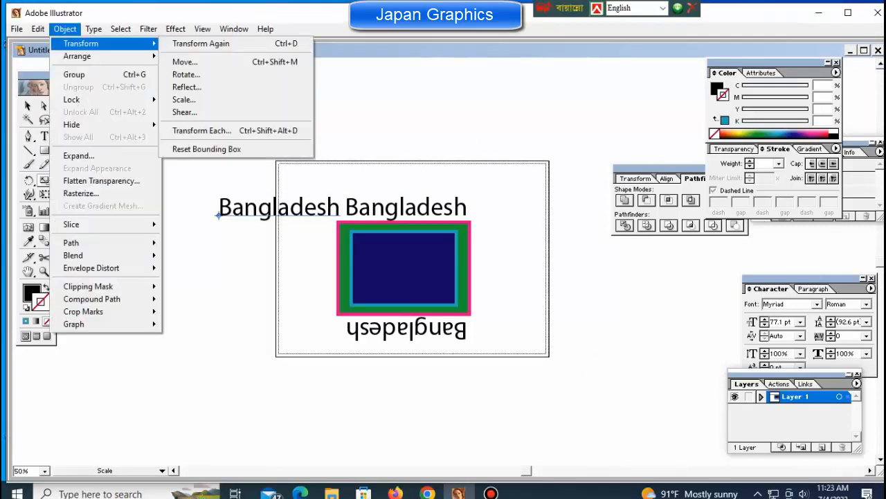
pyautogui.click(187, 75)
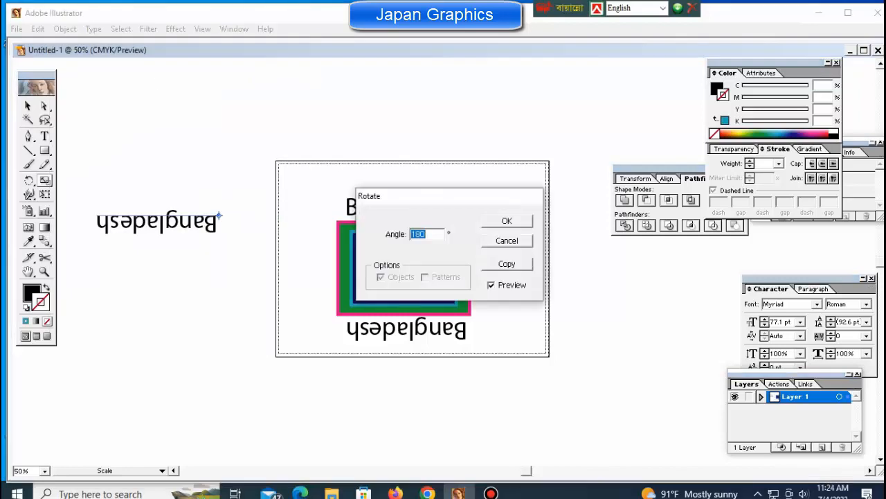
pyautogui.write('90')
pyautogui.press('Tab')
pyautogui.press('Return')
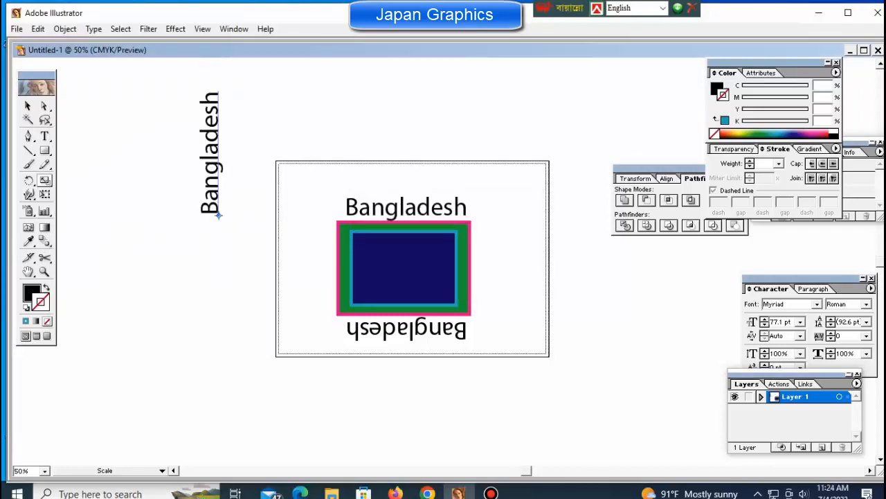
# Place the vertical Bangladesh text beside the outer rectangle's left edge and shrink it to about 61.5 pt
pyautogui.moveTo(211, 152); pyautogui.dragTo(316, 270)
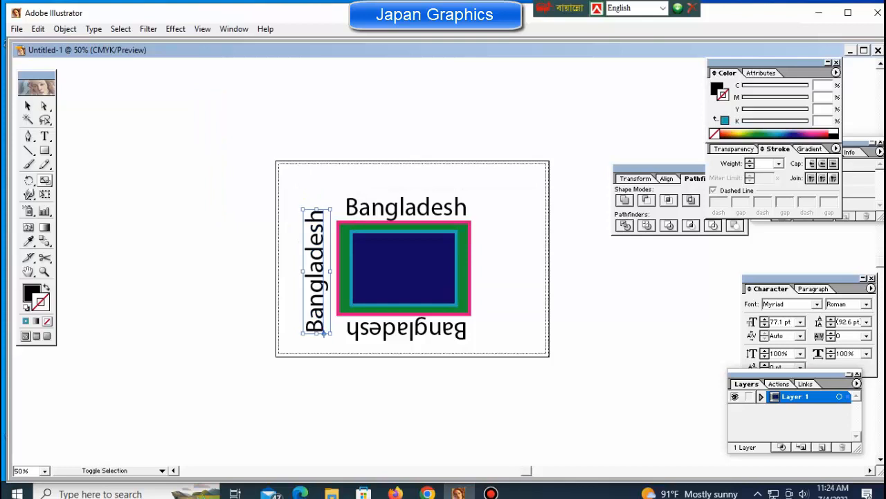
pyautogui.moveTo(323, 333); pyautogui.dragTo(322, 320)
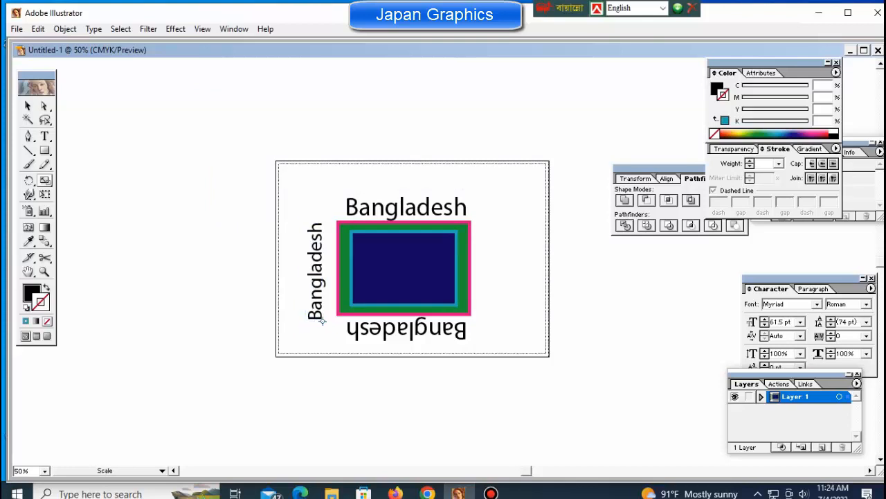
# Move the vertical Bangladesh text closer to the outer rectangle's left edge and centre it along that side
pyautogui.hotkey('ctrl', '=')
pyautogui.hotkey('ctrl', '=')
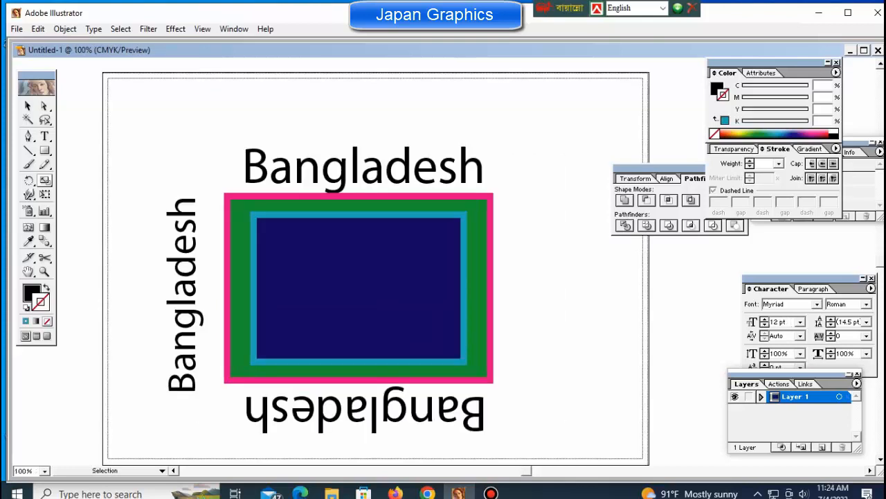
pyautogui.moveTo(186, 294); pyautogui.dragTo(198, 287)
pyautogui.moveTo(364, 168); pyautogui.dragTo(551, 168)
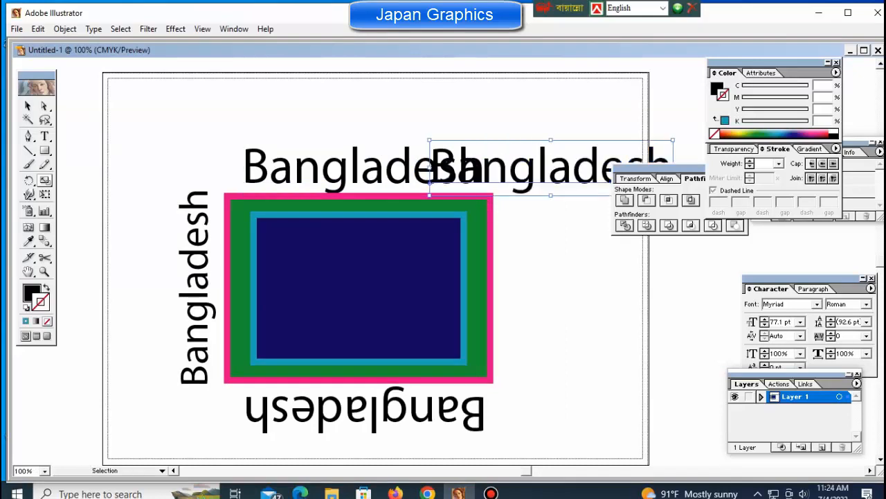
pyautogui.moveTo(425, 135); pyautogui.dragTo(472, 55)
pyautogui.moveTo(472, 119); pyautogui.dragTo(486, 241)
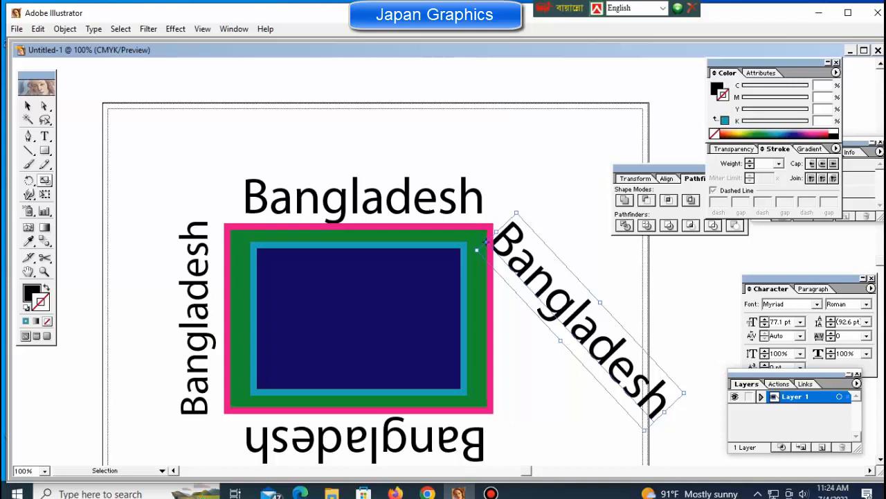
pyautogui.moveTo(486, 241); pyautogui.dragTo(510, 237)
pyautogui.press('Delete')
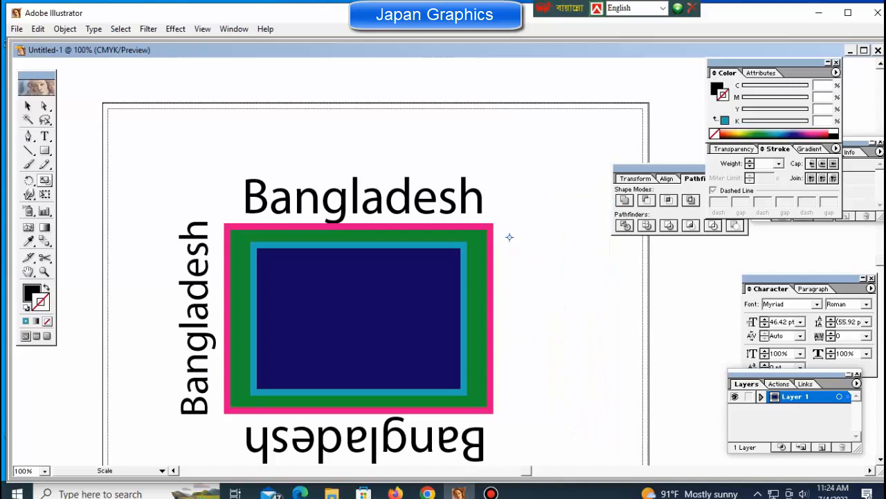
# Copy the upper Bangladesh text out to its right and rotate the copy -90 degrees
pyautogui.moveTo(242, 213); pyautogui.dragTo(488, 214)
pyautogui.click(65, 28)
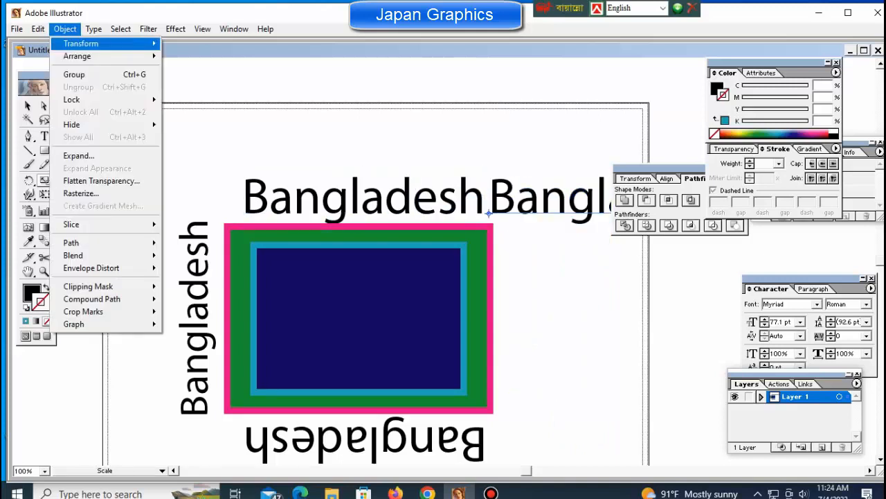
pyautogui.moveTo(81, 43)
pyautogui.click(186, 74)
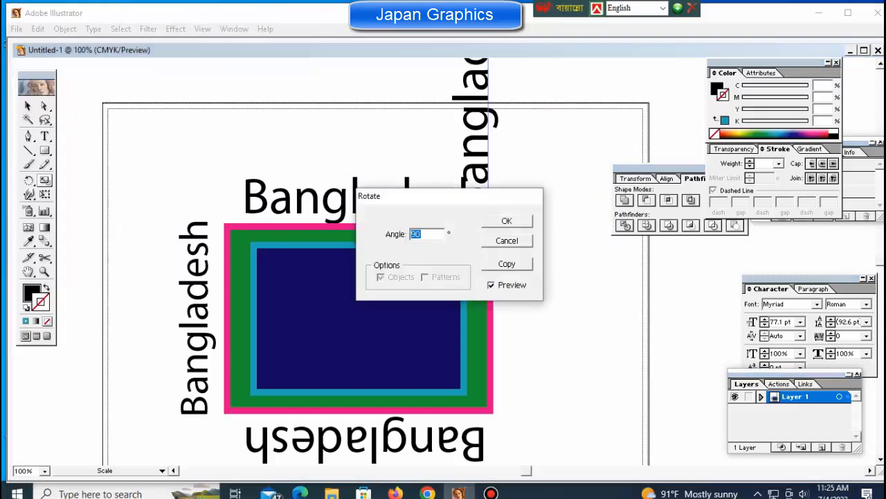
pyautogui.write('-90')
pyautogui.press('Return')
pyautogui.press('v')
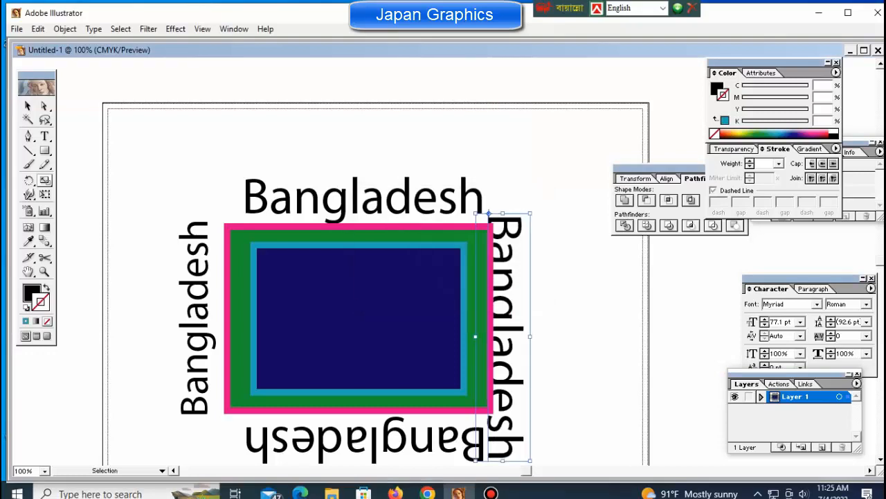
# Place the new vertical Bangladesh text beside the outer rectangle's right edge and shrink it to fit within the rectangle's height
pyautogui.click(582, 304)
pyautogui.moveTo(508, 329); pyautogui.dragTo(521, 329)
pyautogui.moveTo(542, 213); pyautogui.dragTo(535, 245)
pyautogui.moveTo(502, 213)
pyautogui.mouseDown()
pyautogui.moveTo(504, 245)
pyautogui.moveTo(503, 223)
pyautogui.mouseUp()
pyautogui.keyDown('ctrl'); pyautogui.click(572, 201); pyautogui.keyUp('ctrl')
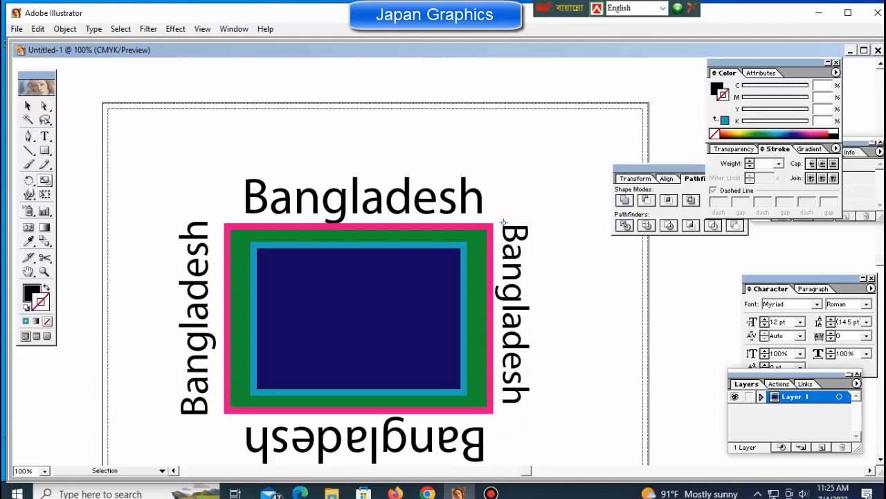
# Nudge the upper Bangladesh text slightly upward and change its font to Noto Serif
pyautogui.keyDown('ctrl'); pyautogui.click(364, 199); pyautogui.keyUp('ctrl')
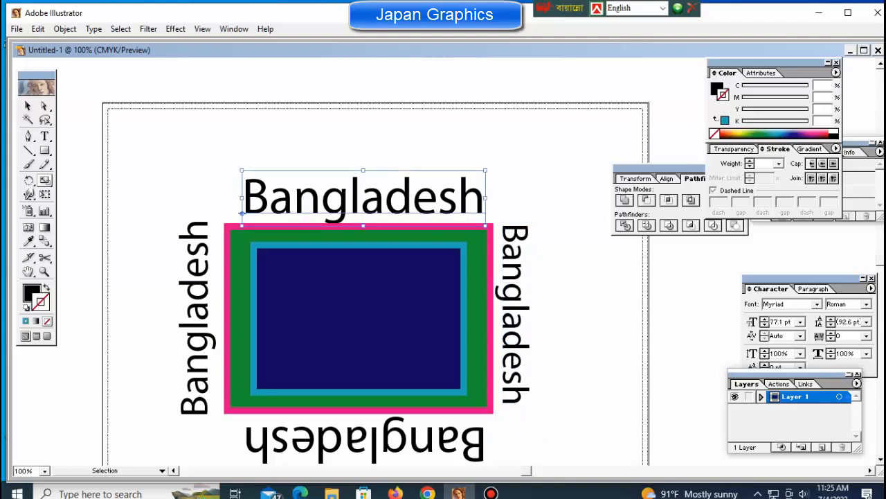
pyautogui.press('s')
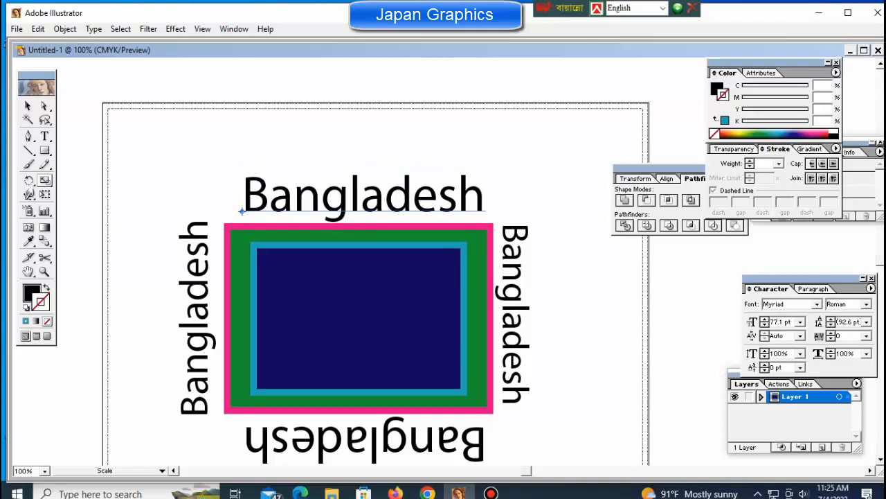
pyautogui.moveTo(802, 278); pyautogui.dragTo(765, 256)
pyautogui.click(738, 282)
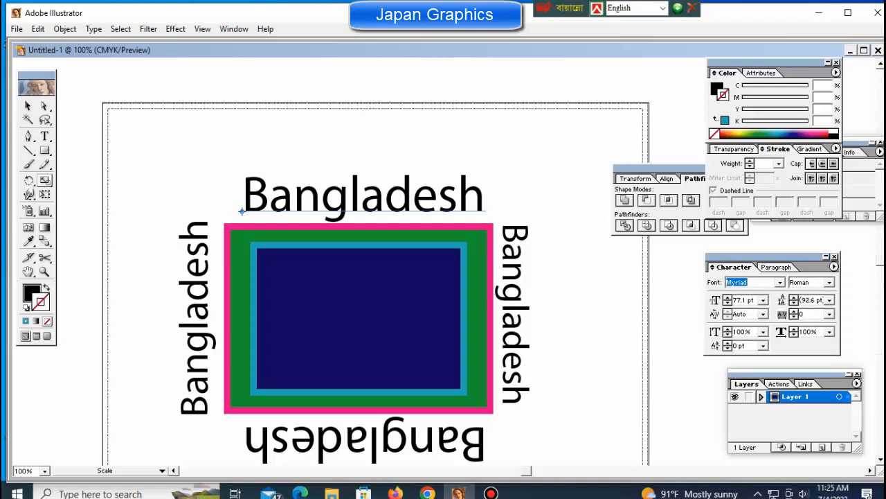
pyautogui.press('Down')
pyautogui.press('Down')
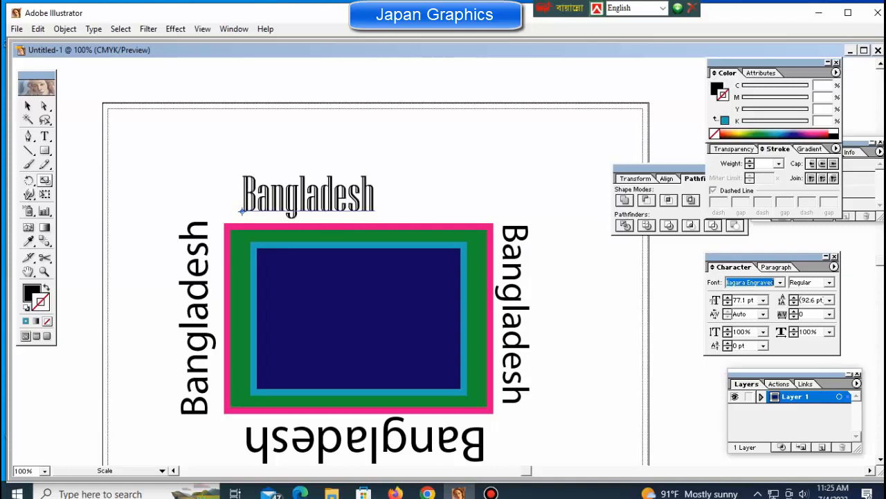
pyautogui.press('Down')
pyautogui.press('Down')
pyautogui.press('Down')
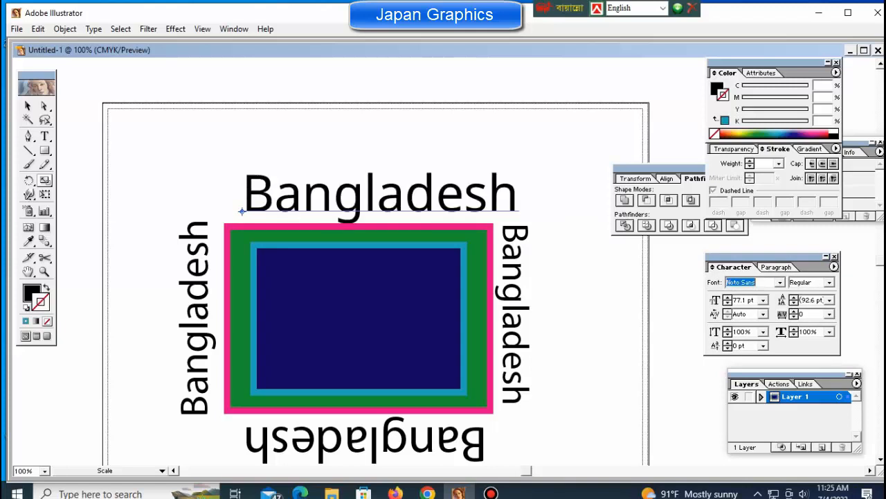
pyautogui.press('Down')
pyautogui.press('Up')
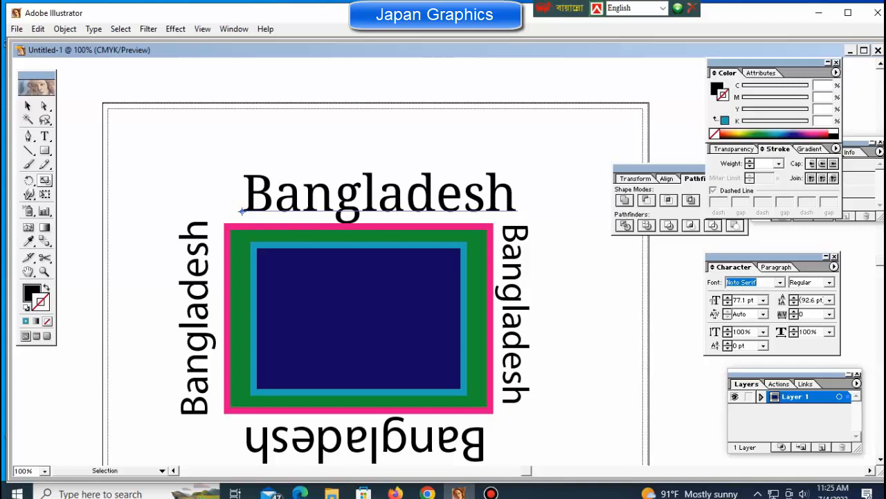
# Resize the upper Bangladesh text to about 64.3 pt, stretched to the outer rectangle's width, and set it directly above the rectangle
pyautogui.keyDown('ctrl'); pyautogui.click(568, 159); pyautogui.keyUp('ctrl')
pyautogui.keyDown('ctrl'); pyautogui.click(380, 197); pyautogui.keyUp('ctrl')
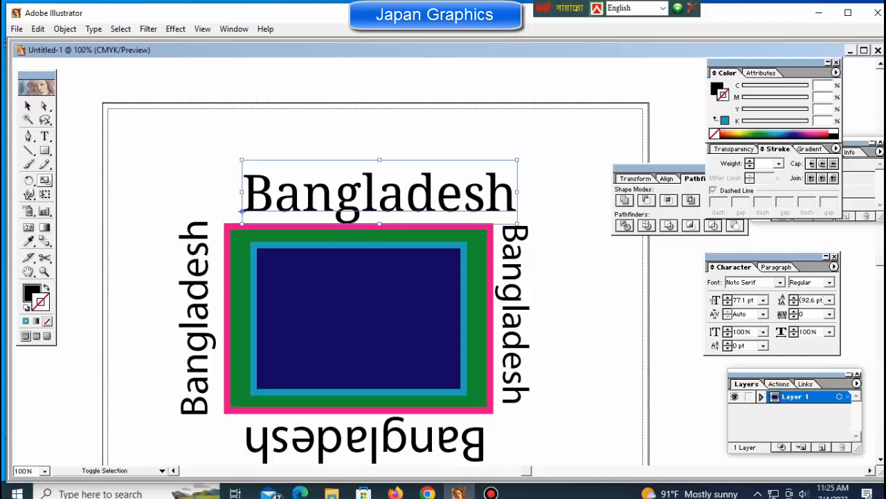
pyautogui.moveTo(517, 160); pyautogui.dragTo(494, 165)
pyautogui.moveTo(444, 194); pyautogui.dragTo(493, 200)
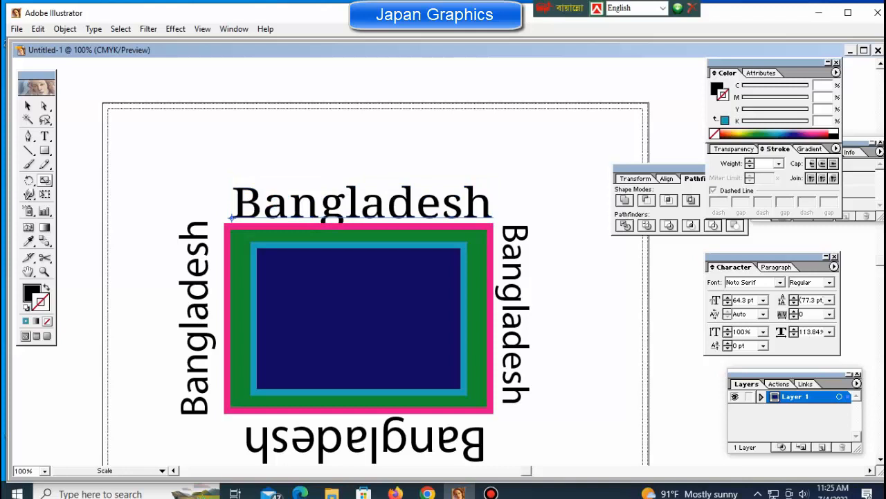
# Give the upper Bangladesh text a green stroke and a matching green fill
pyautogui.click(757, 134)
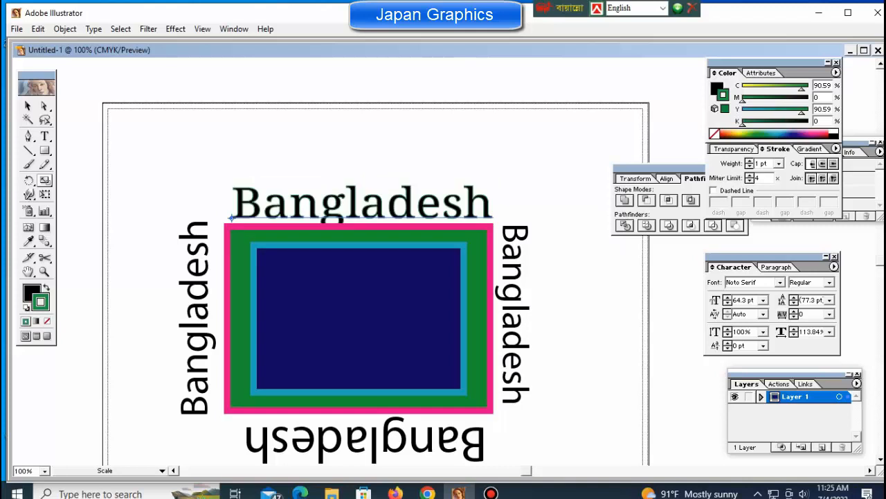
pyautogui.press('x')
pyautogui.click(756, 134)
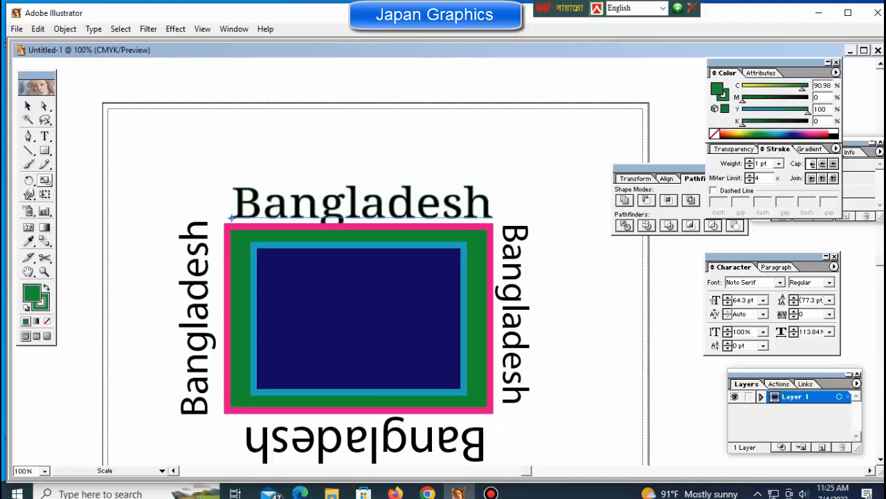
pyautogui.hotkey('ctrl', 'shift', 'a')
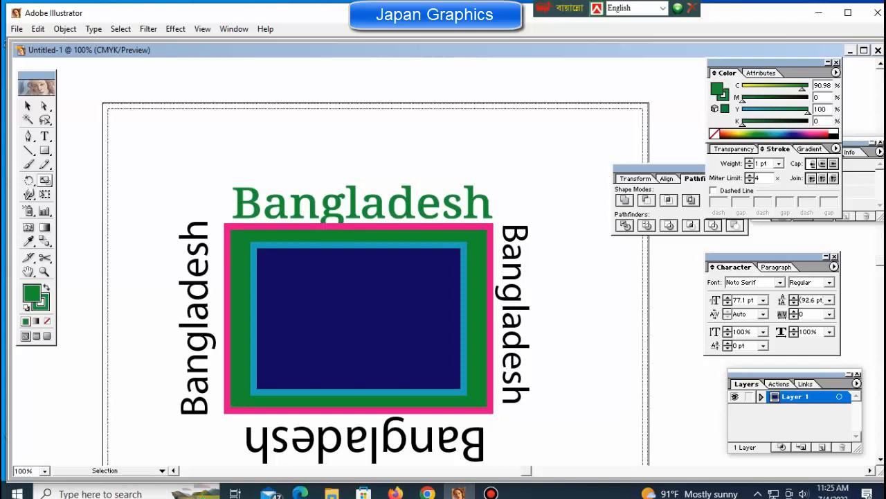
# Change the font of the vertical Bangladesh text beside the rectangle's left edge to Old English Text MT
pyautogui.press('z')
pyautogui.keyDown('ctrl'); pyautogui.click(247, 320); pyautogui.keyUp('ctrl')
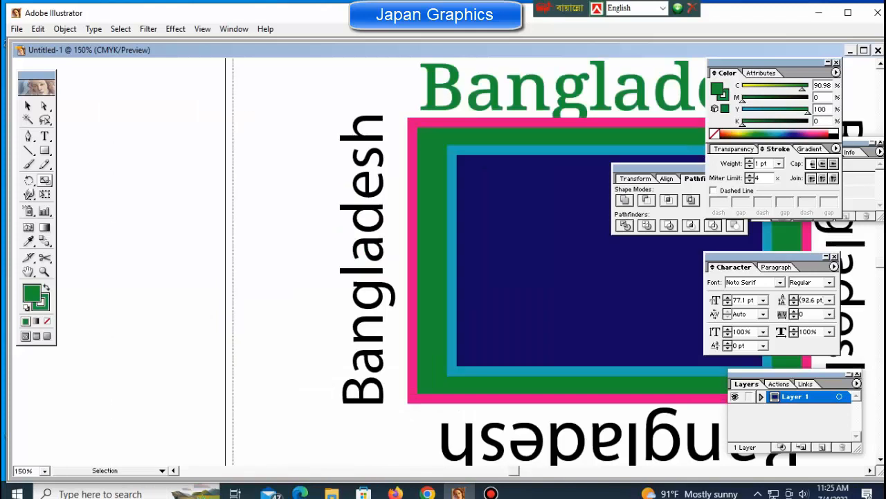
pyautogui.keyDown('ctrl'); pyautogui.click(367, 277); pyautogui.keyUp('ctrl')
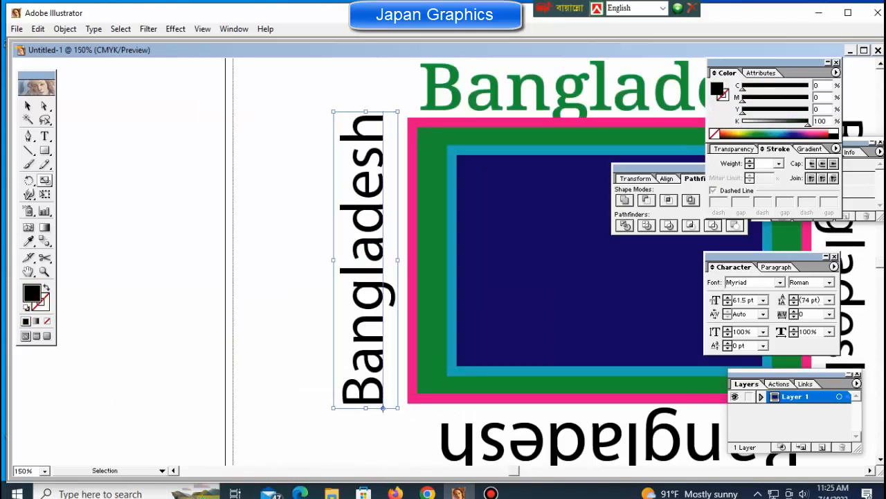
pyautogui.click(741, 283)
pyautogui.write('Niagara Engraved')
pyautogui.press('Down')
pyautogui.press('Down')
pyautogui.press('Down')
pyautogui.press('Down')
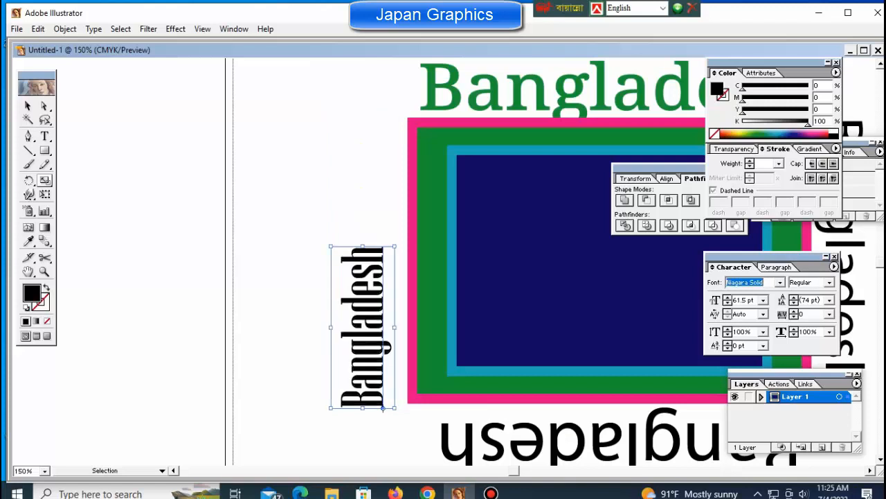
pyautogui.press('Down')
pyautogui.press('Down')
pyautogui.press('Down')
pyautogui.press('Down')
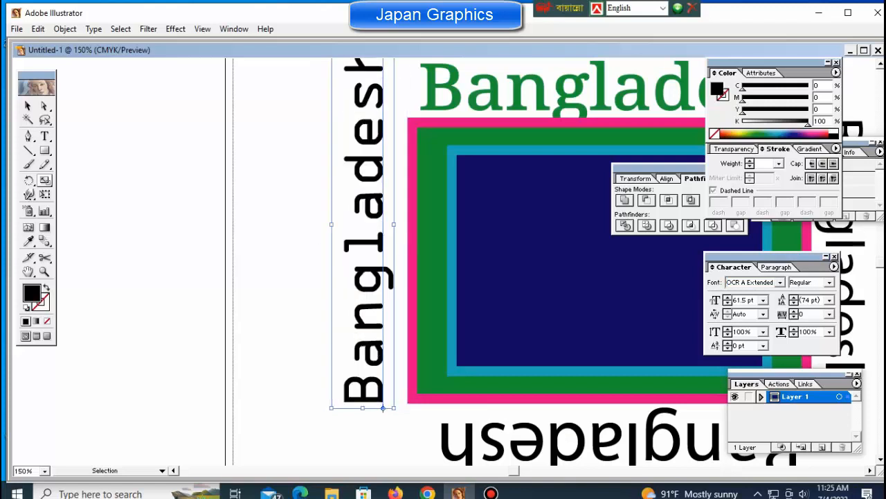
pyautogui.press('Down')
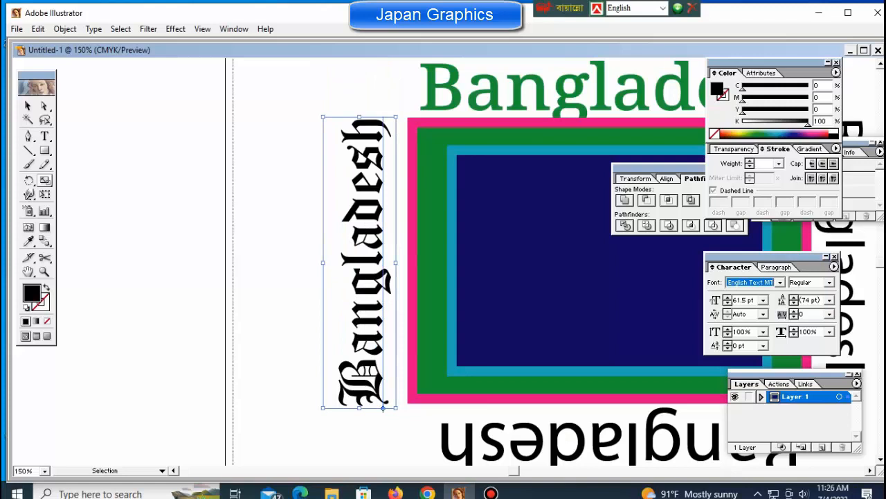
# Shrink the Old English vertical text to about 52.73 pt and nudge it right, close to the outer rectangle's left edge
pyautogui.click(291, 277)
pyautogui.click(368, 276)
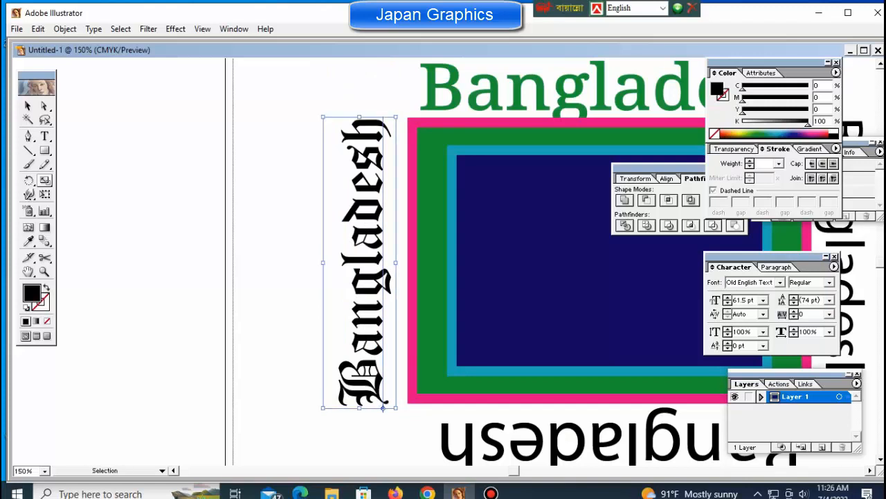
pyautogui.moveTo(322, 262); pyautogui.dragTo(333, 264)
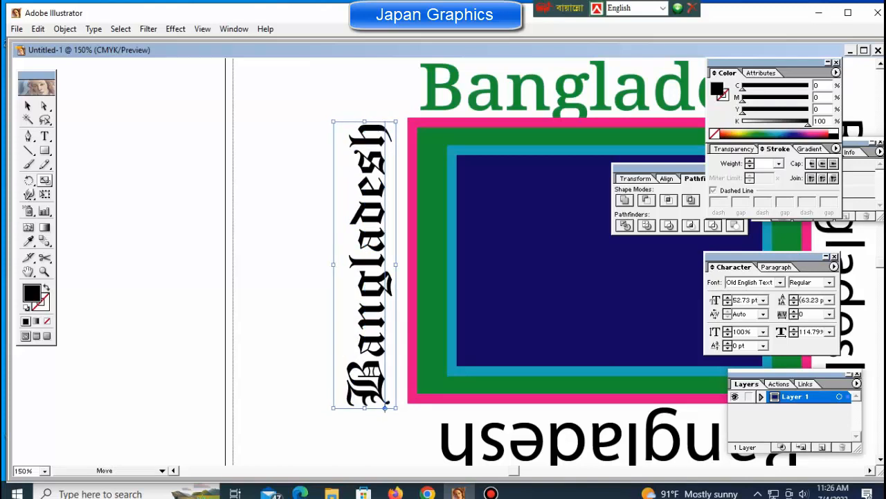
pyautogui.press('Right')
pyautogui.press('Right')
pyautogui.press('Right')
pyautogui.press('Right')
pyautogui.press('Right')
pyautogui.press('Right')
pyautogui.press('Right')
pyautogui.press('Right')
pyautogui.press('Right')
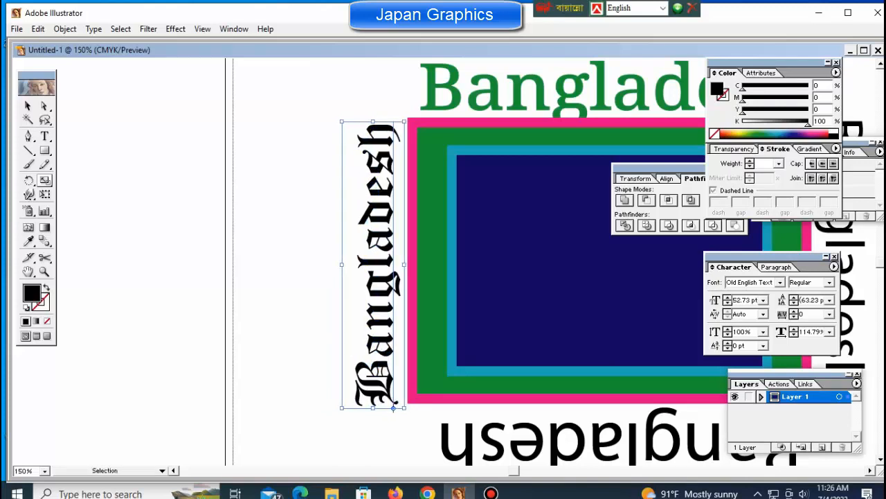
pyautogui.hotkey('ctrl', 'shift', 'a')
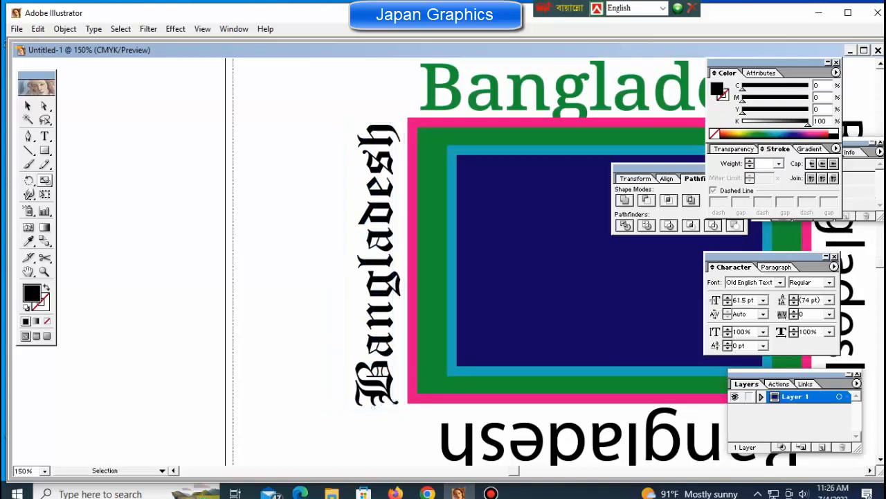
# Change the font of the upside-down Bangladesh text below the rectangles to Palace Script MT
pyautogui.hotkey('ctrl', '-')
pyautogui.hotkey('ctrl', '-')
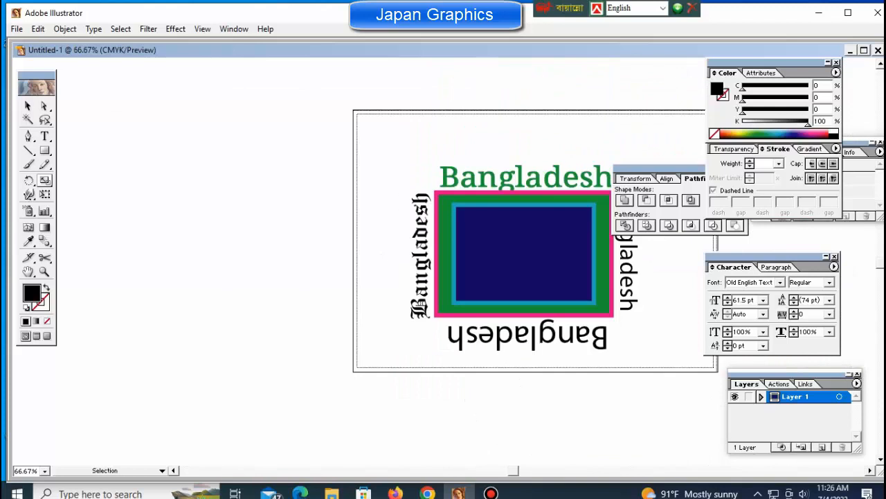
pyautogui.hotkey('ctrl', '+')
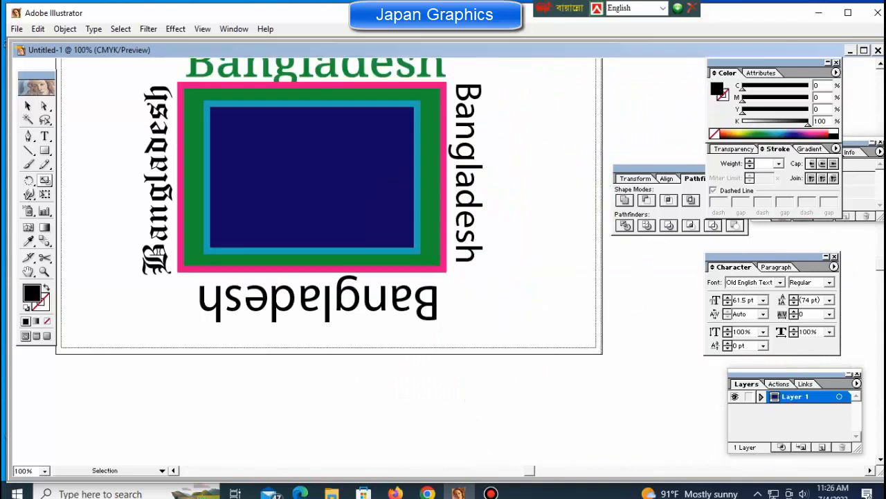
pyautogui.keyDown('ctrl'); pyautogui.click(326, 300); pyautogui.keyUp('ctrl')
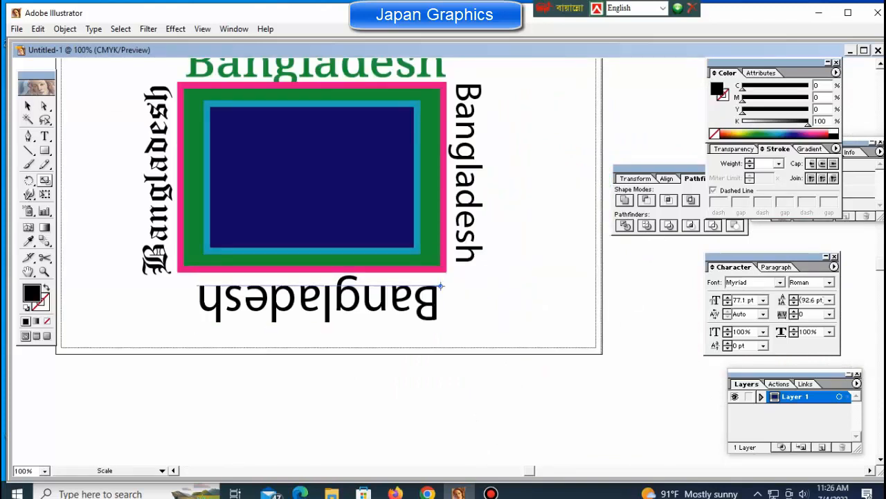
pyautogui.hotkey('ctrl', 'alt', 'shift', 'm')
pyautogui.press('Down')
pyautogui.press('Down')
pyautogui.press('Down')
pyautogui.press('Down')
pyautogui.press('Down')
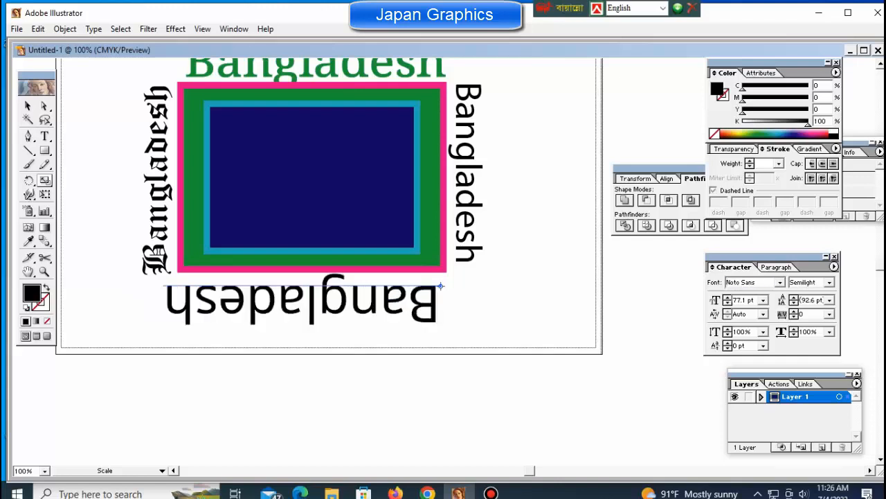
pyautogui.press('Down')
pyautogui.press('Down')
pyautogui.press('Down')
pyautogui.press('Down')
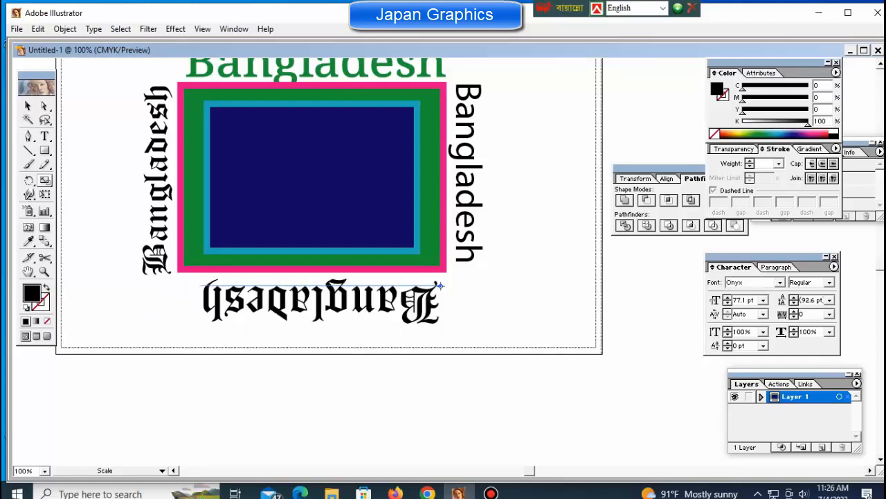
pyautogui.press('Down')
pyautogui.press('Down')
pyautogui.press('Down')
pyautogui.press('Down')
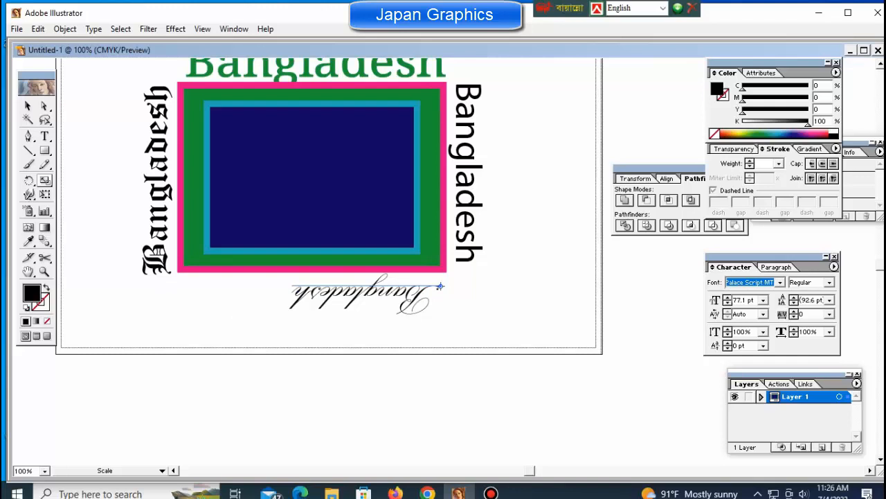
pyautogui.keyDown('ctrl'); pyautogui.click(387, 388); pyautogui.keyUp('ctrl')
pyautogui.keyDown('ctrl'); pyautogui.click(367, 294); pyautogui.keyUp('ctrl')
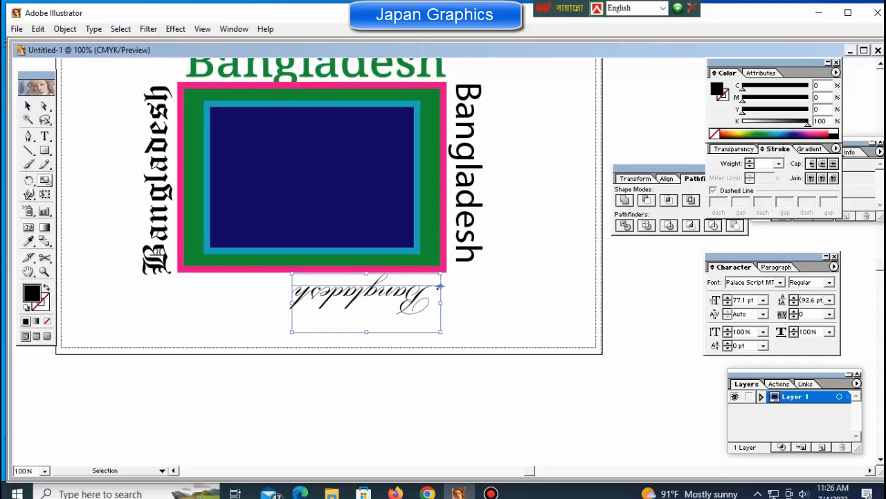
# Stretch the upside-down Palace Script text to about 175.19% horizontal scale so it spans the outer rectangle's width
pyautogui.moveTo(292, 303); pyautogui.dragTo(178, 304)
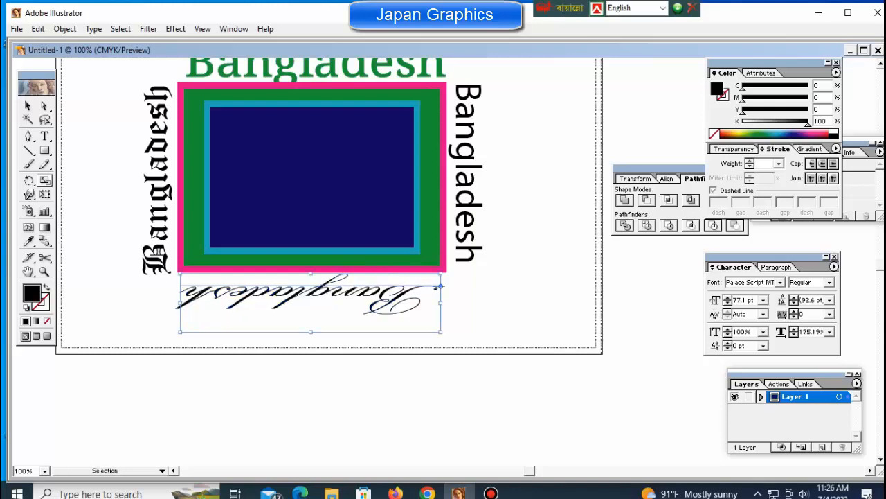
pyautogui.moveTo(441, 286); pyautogui.dragTo(447, 285)
pyautogui.hotkey('ctrl', 'shift', 'a')
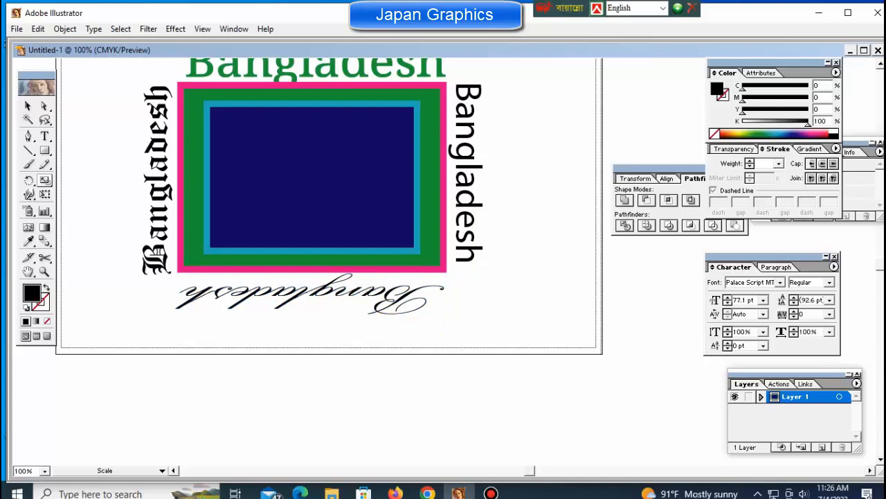
# Nudge the upper green Bangladesh text upward, away from the outer rectangle's top edge
pyautogui.hotkey('ctrl', '-')
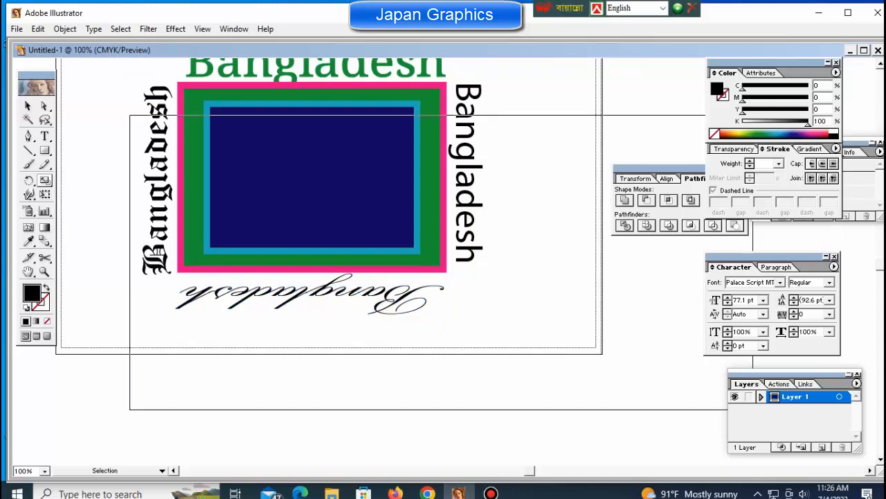
pyautogui.hotkey('ctrl', '+')
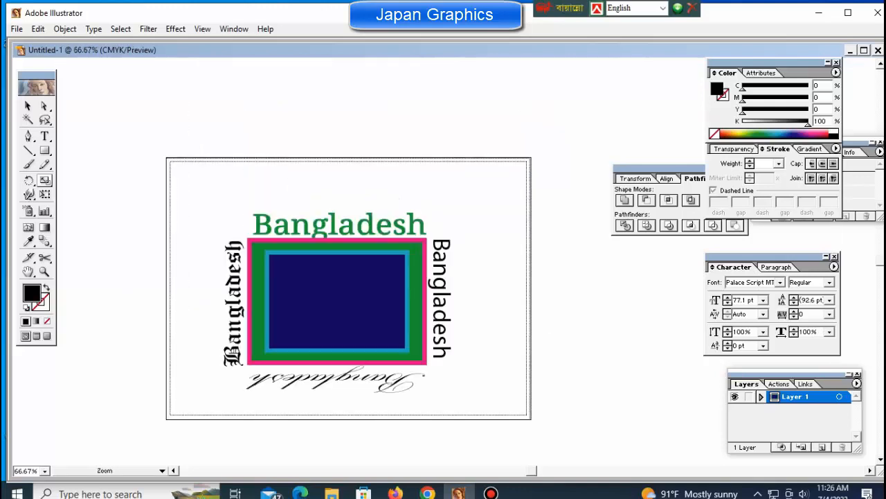
pyautogui.hotkey('ctrl', '+')
pyautogui.keyDown('ctrl'); pyautogui.click(414, 240); pyautogui.keyUp('ctrl')
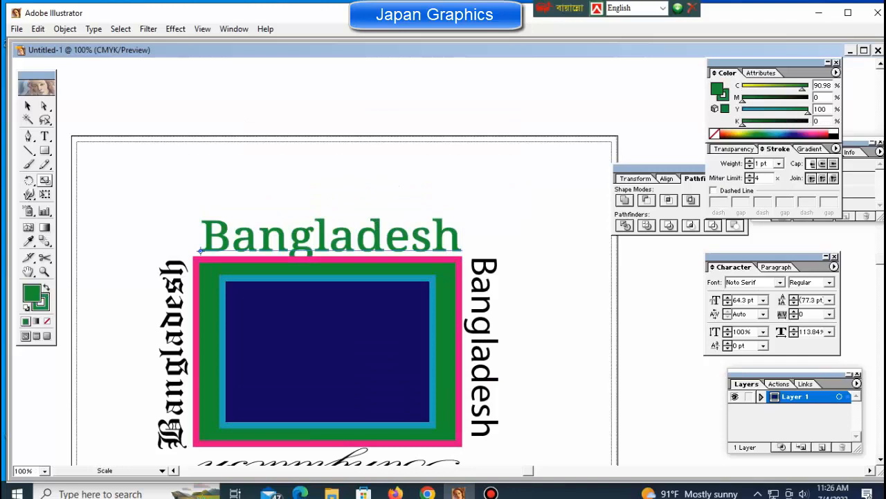
pyautogui.press('Up')
pyautogui.press('Up')
pyautogui.press('Up')
pyautogui.press('Up')
pyautogui.press('Up')
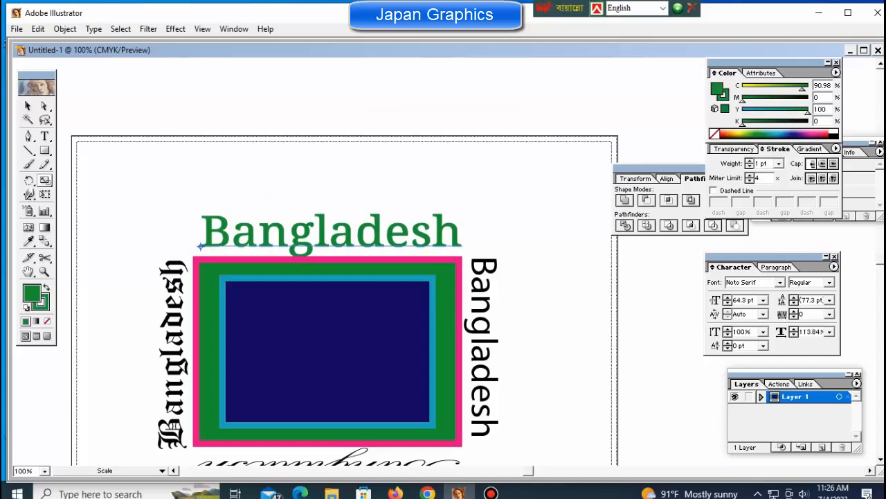
# Change the font of the vertical Bangladesh text beside the rectangle's right edge to Papyrus
pyautogui.keyDown('ctrl'); pyautogui.click(483, 346); pyautogui.keyUp('ctrl')
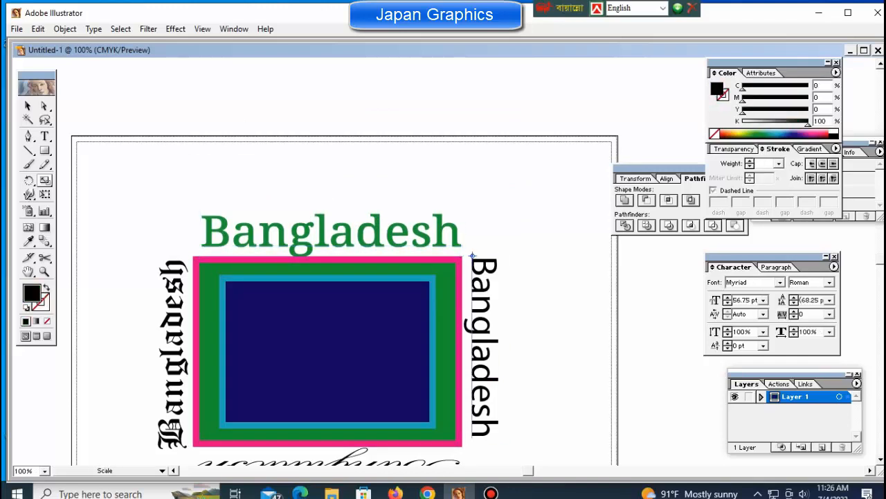
pyautogui.click(744, 282)
pyautogui.press('Down')
pyautogui.press('Down')
pyautogui.press('Down')
pyautogui.press('Down')
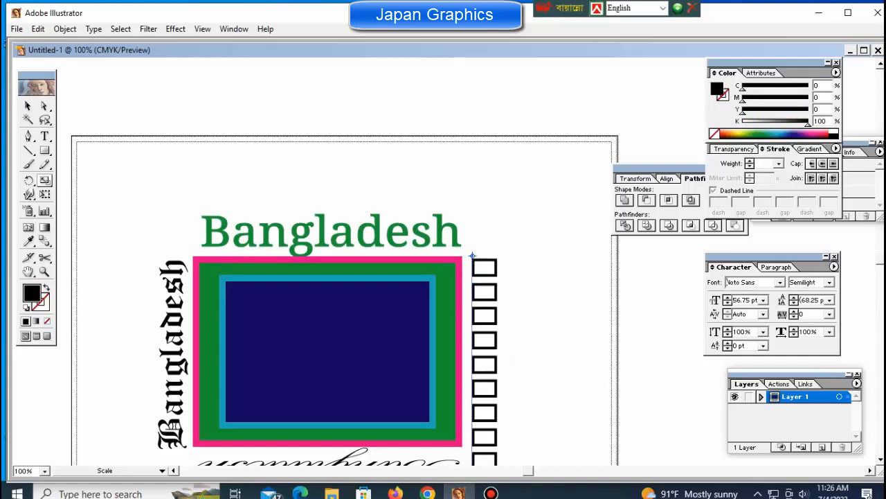
pyautogui.press('Down')
pyautogui.press('Down')
pyautogui.press('Down')
pyautogui.press('Down')
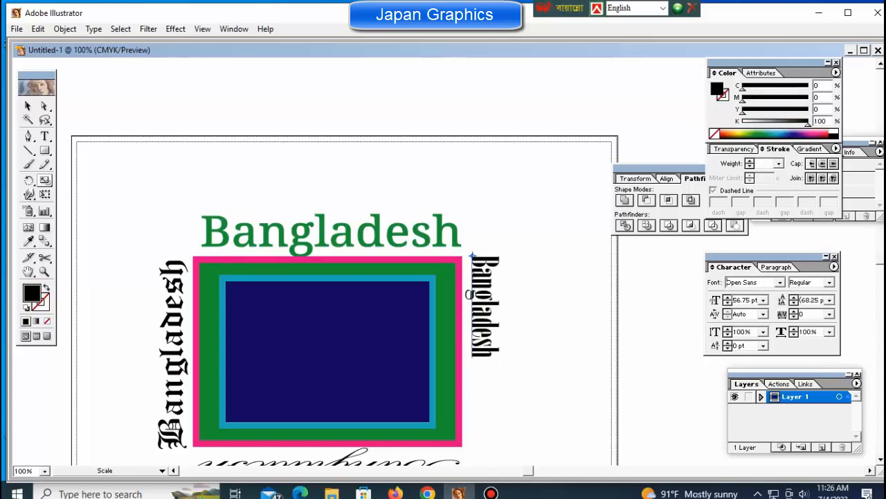
pyautogui.press('Down')
pyautogui.press('Down')
pyautogui.press('Down')
pyautogui.press('Down')
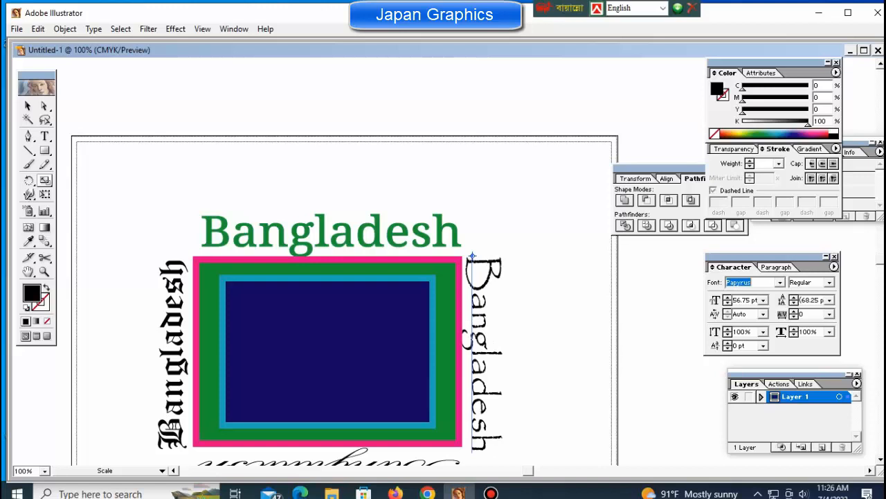
pyautogui.press('Down')
pyautogui.press('Up')
pyautogui.keyDown('ctrl'); pyautogui.click(554, 311); pyautogui.keyUp('ctrl')
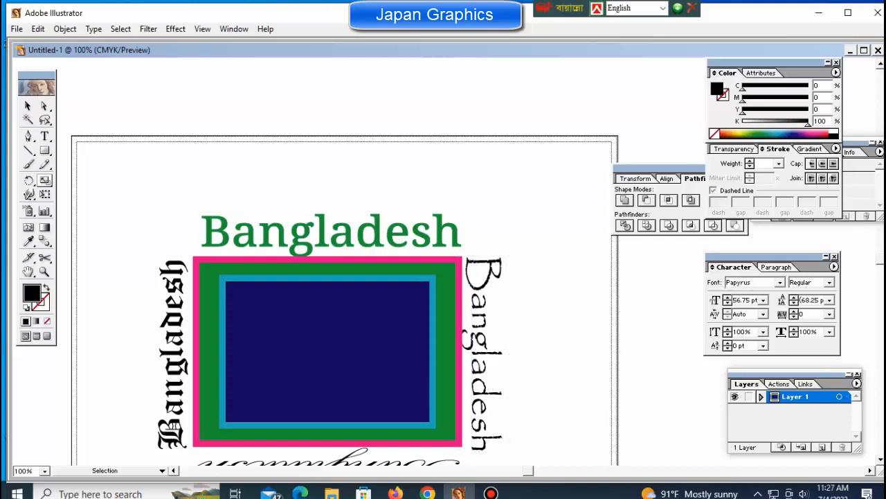
# Shrink the vertical Papyrus text to about 51.49 pt to fit the outer rectangle's height and stretch it slightly outward
pyautogui.keyDown('ctrl'); pyautogui.click(480, 332); pyautogui.keyUp('ctrl')
pyautogui.moveTo(509, 452); pyautogui.dragTo(507, 443)
pyautogui.keyDown('ctrl'); pyautogui.click(551, 326); pyautogui.keyUp('ctrl')
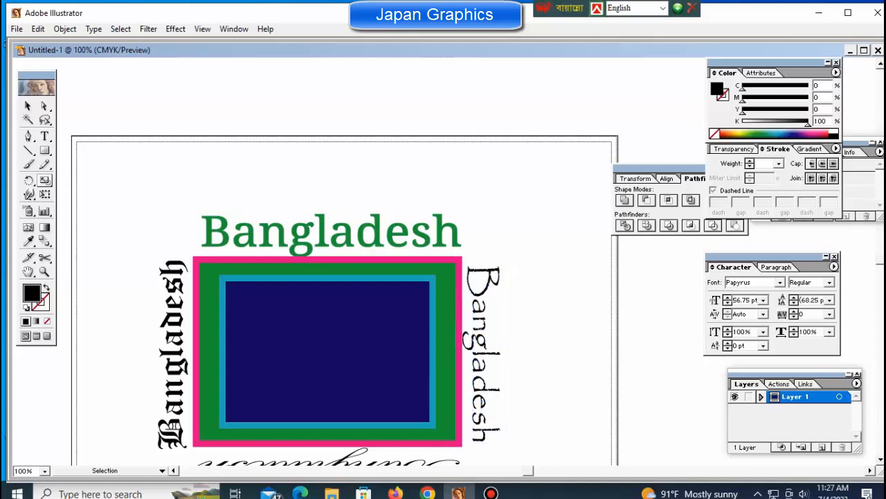
pyautogui.moveTo(481, 333); pyautogui.dragTo(480, 327)
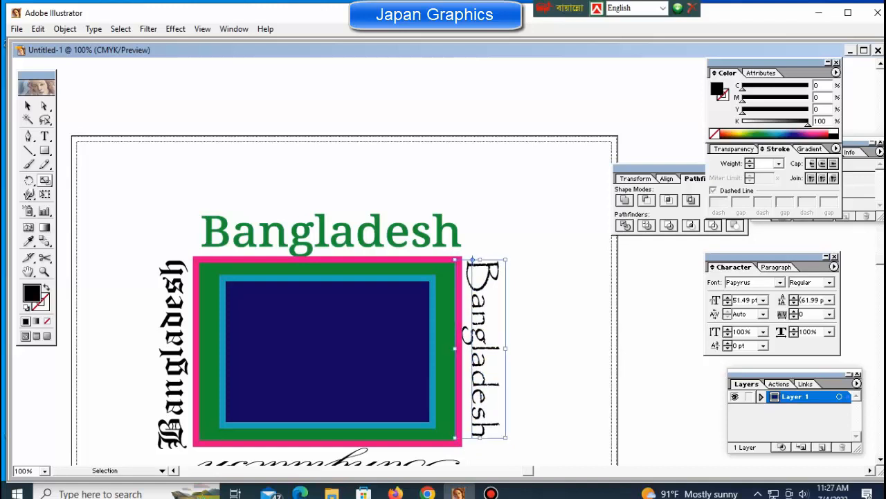
pyautogui.moveTo(506, 349); pyautogui.dragTo(513, 349)
pyautogui.keyDown('ctrl'); pyautogui.click(551, 325); pyautogui.keyUp('ctrl')
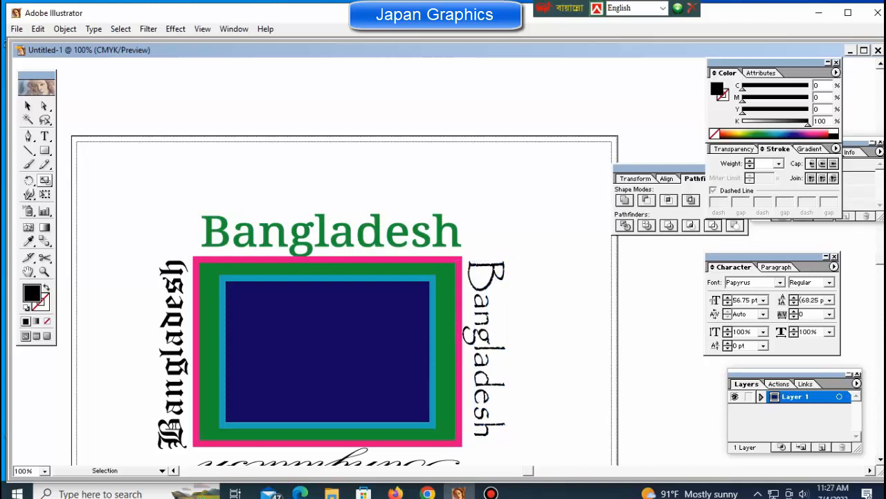
# Duplicate the upper green Bangladesh text into the navy rectangle and shrink the copy to about 43.5 pt
pyautogui.moveTo(301, 232); pyautogui.dragTo(301, 163)
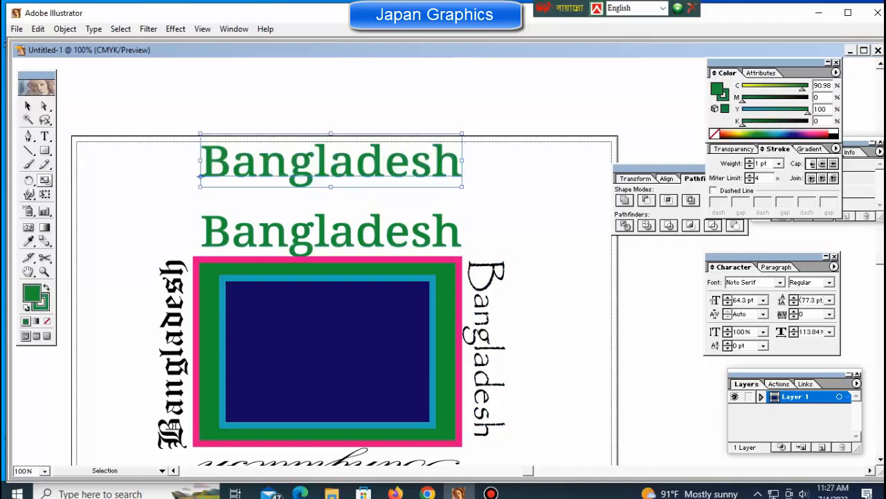
pyautogui.hotkey('ctrl', 'shift', 'a')
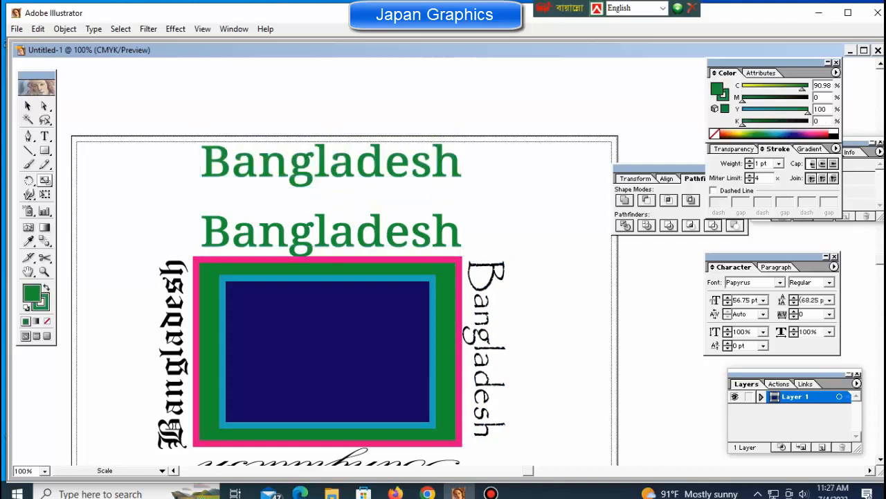
pyautogui.press('ctrl')
pyautogui.moveTo(301, 163); pyautogui.dragTo(301, 351)
pyautogui.hotkey('ctrl', 'shift', ']')
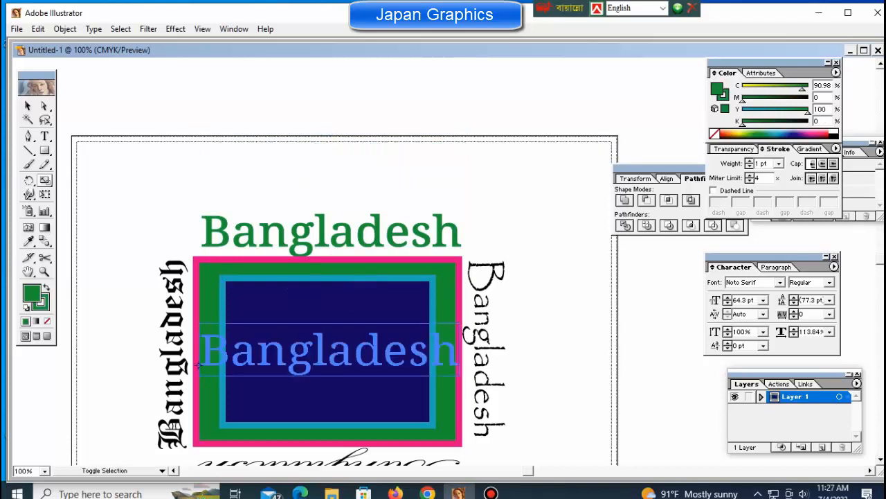
pyautogui.moveTo(199, 365); pyautogui.dragTo(241, 359)
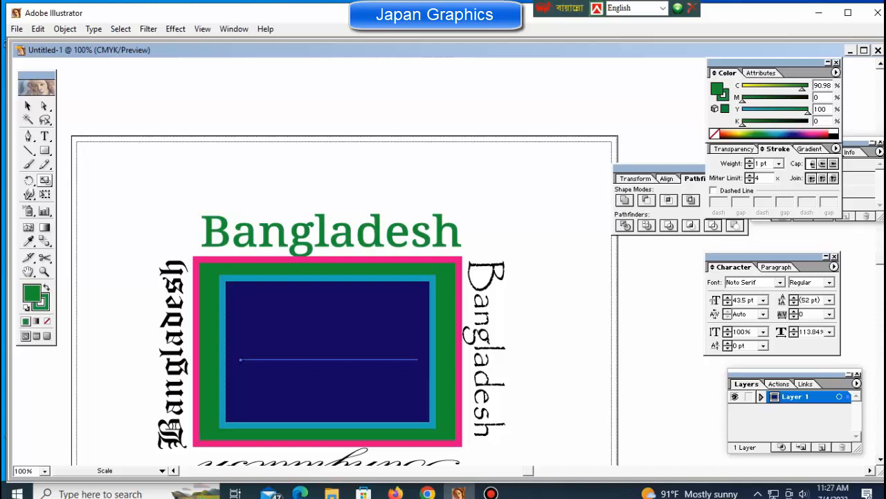
# Fill the Bangladesh copy inside the navy rectangle with white and bring it to the front
pyautogui.click(833, 131)
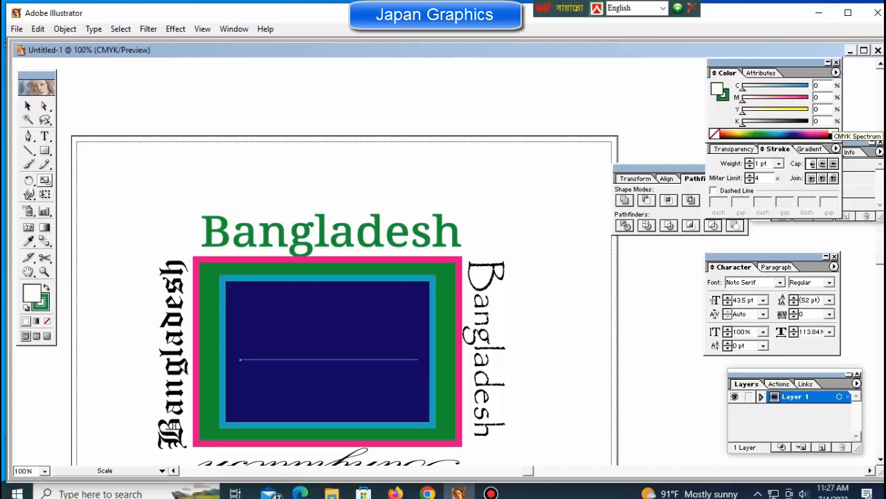
pyautogui.click(65, 28)
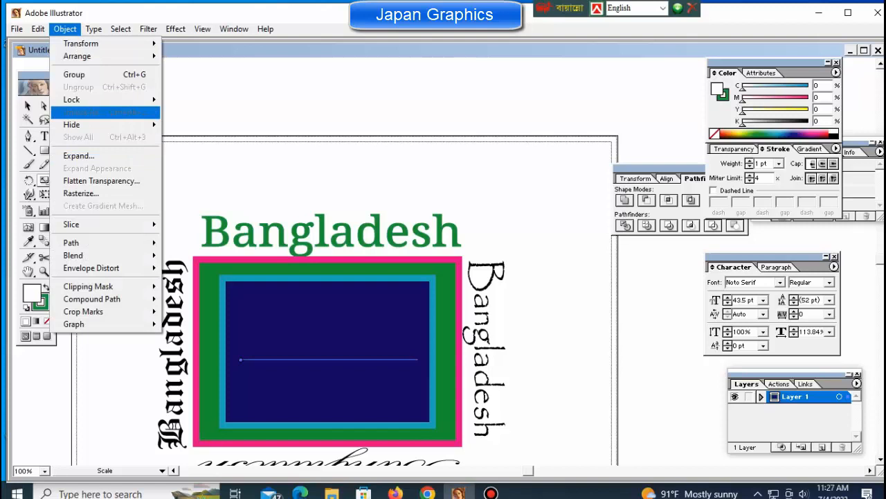
pyautogui.click(28, 106)
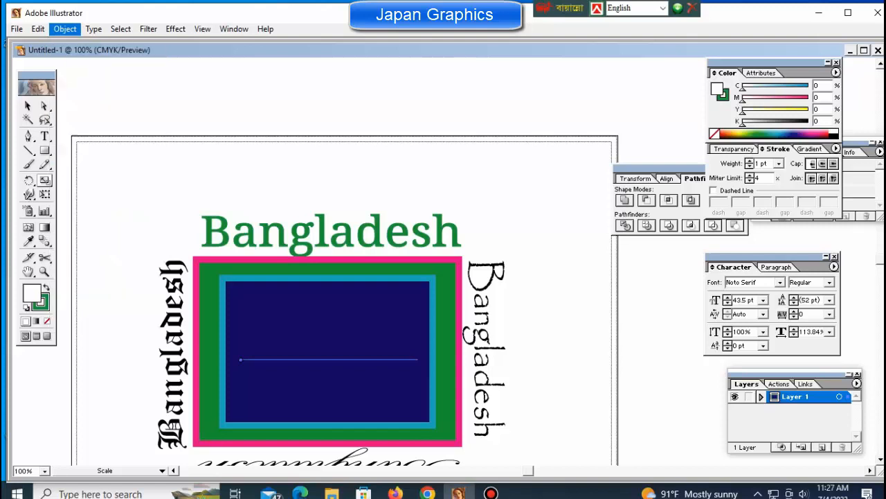
pyautogui.rightClick(279, 349)
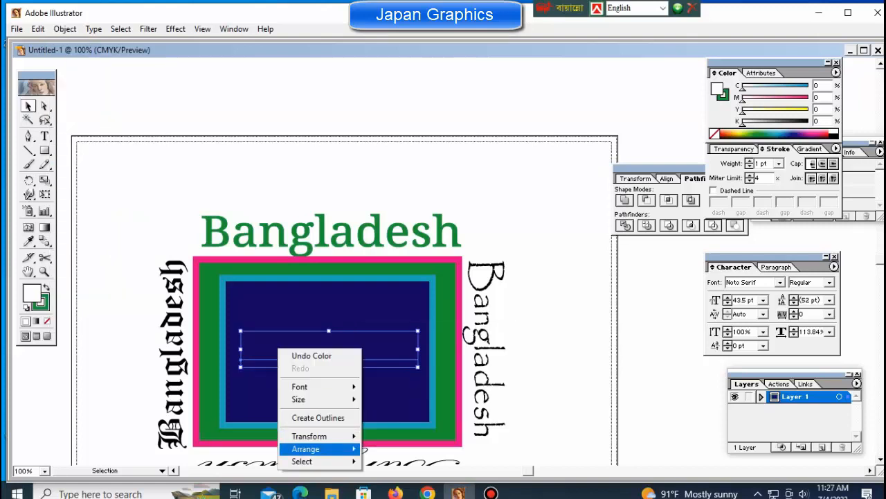
pyautogui.moveTo(308, 448)
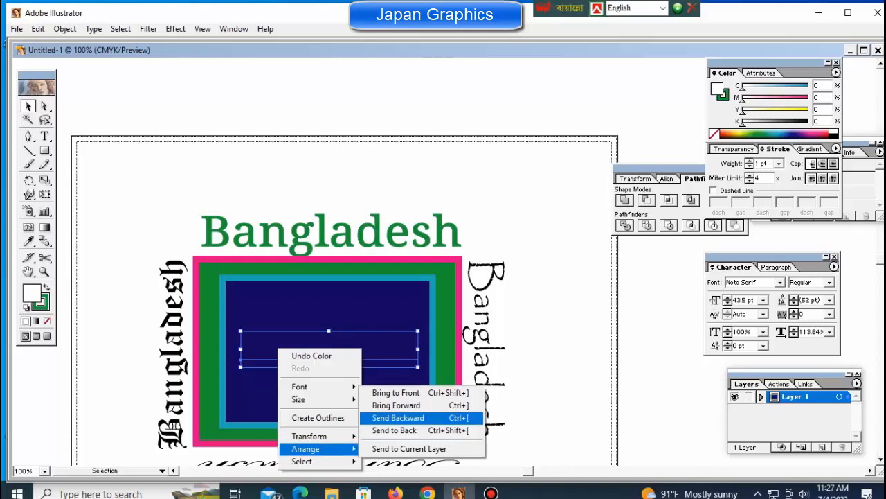
pyautogui.click(395, 392)
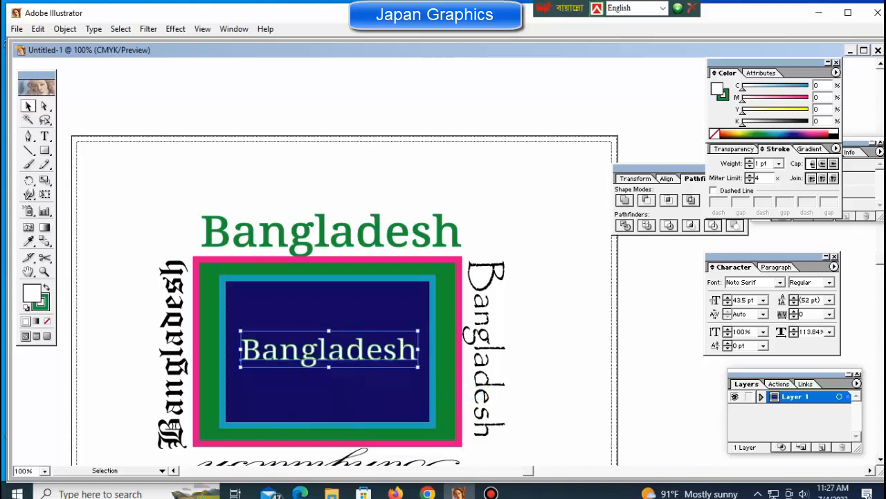
# Remove the green stroke from the white Bangladesh text in the navy rectangle
pyautogui.hotkey('ctrl', 'shift', 'a')
pyautogui.click(329, 351)
pyautogui.click(46, 306)
pyautogui.click(47, 321)
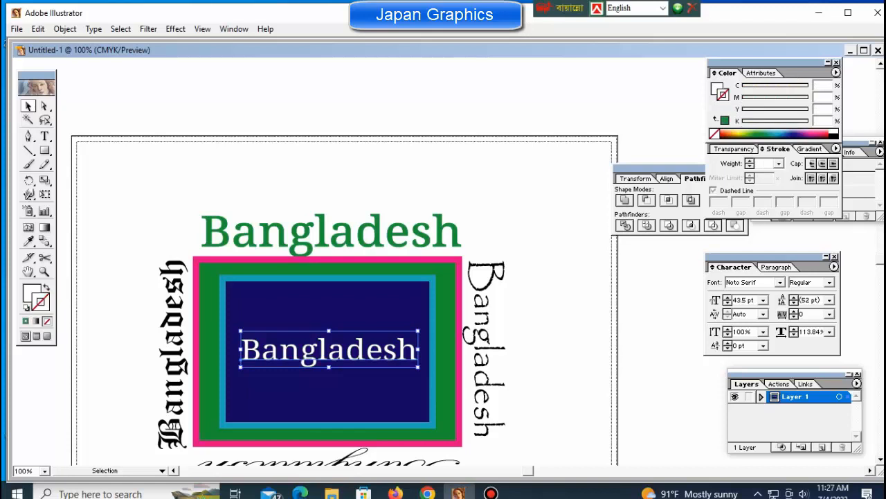
pyautogui.press('x')
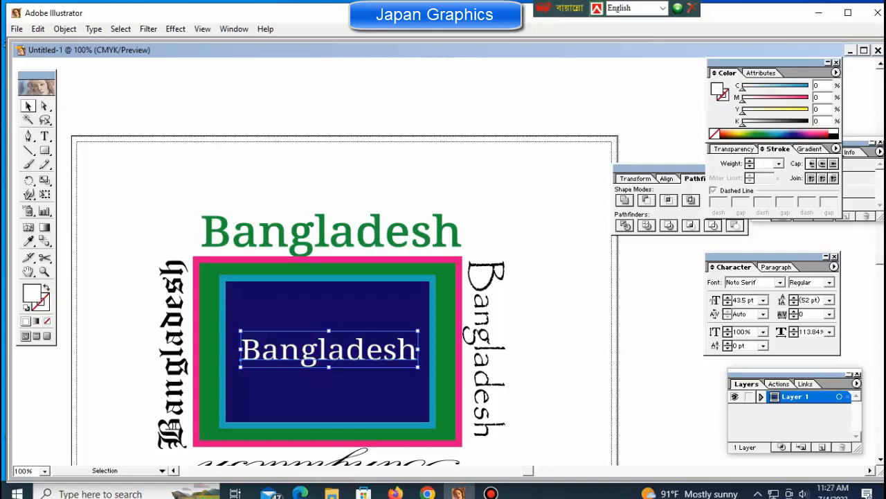
# Set the font of the white Bangladesh text to Arial
pyautogui.click(752, 283)
pyautogui.write('Arial')
pyautogui.press('Return')
pyautogui.hotkey('ctrl', 'shift', 'a')
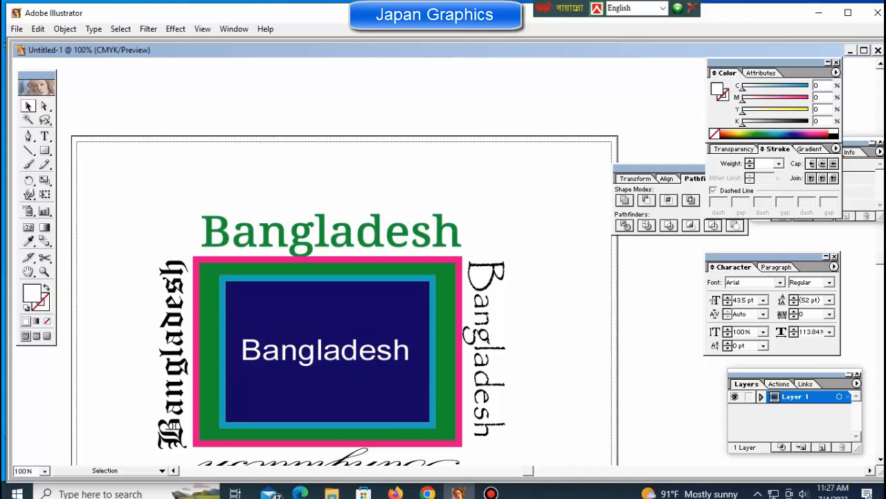
# Place the white Arial text in the lower part of the navy rectangle with a duplicate directly above it
pyautogui.hotkey('ctrl', 'space')
pyautogui.keyDown('ctrl'); pyautogui.click(384, 331); pyautogui.keyUp('ctrl')
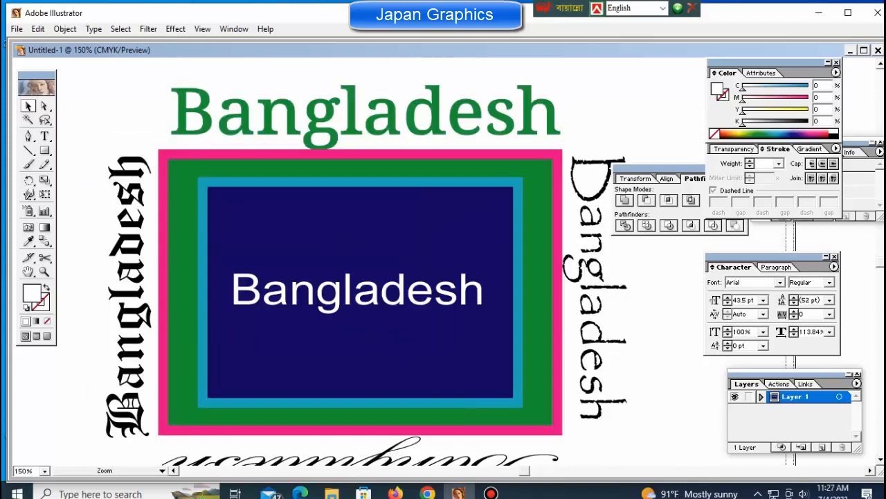
pyautogui.keyDown('ctrl'); pyautogui.click(420, 289); pyautogui.keyUp('ctrl')
pyautogui.moveTo(419, 276); pyautogui.dragTo(430, 312)
# Change the upper white copy's font to Adolph Script and stretch it to about 128.43% horizontal scale
pyautogui.doubleClick(734, 282)
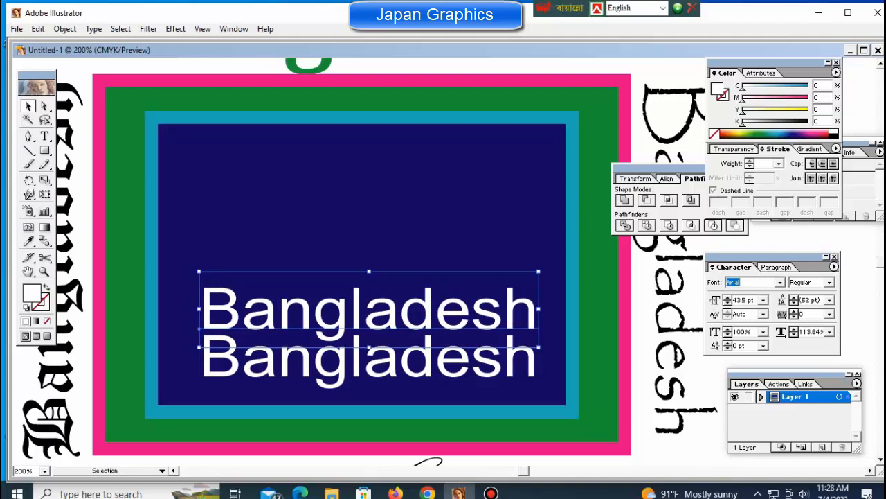
pyautogui.press('Up')
pyautogui.press('Up')
pyautogui.press('Up')
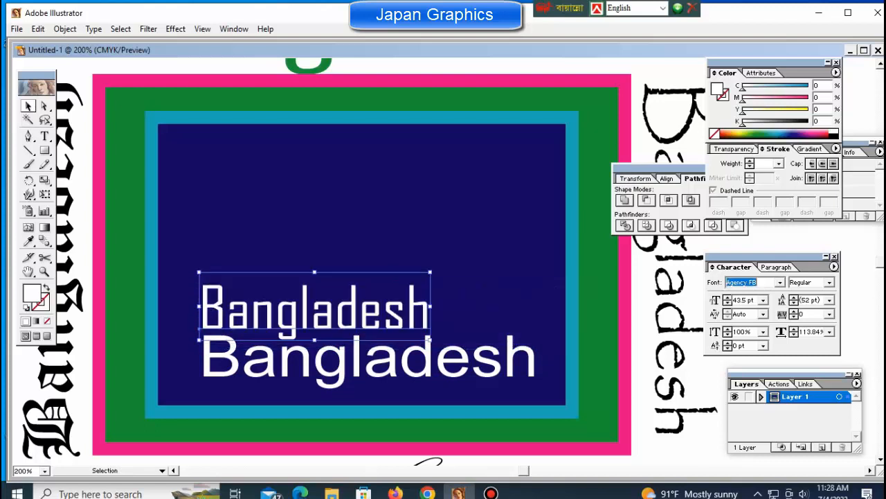
pyautogui.press('Up')
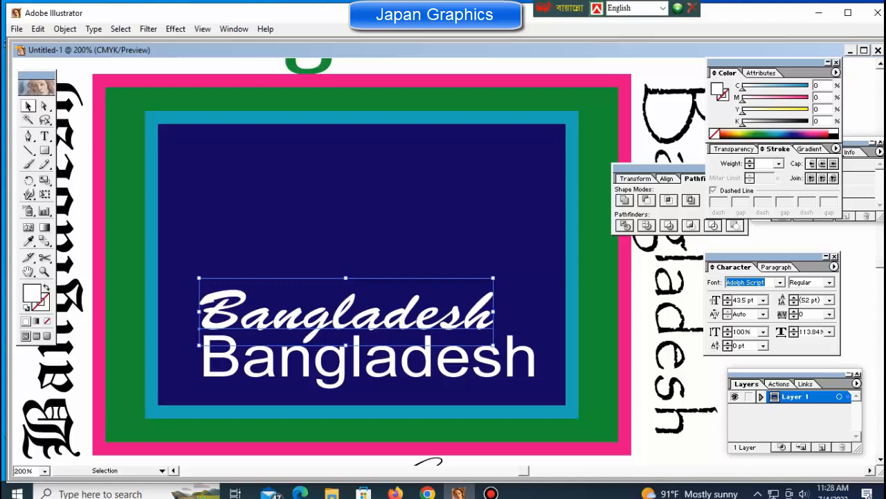
pyautogui.moveTo(493, 312); pyautogui.dragTo(531, 311)
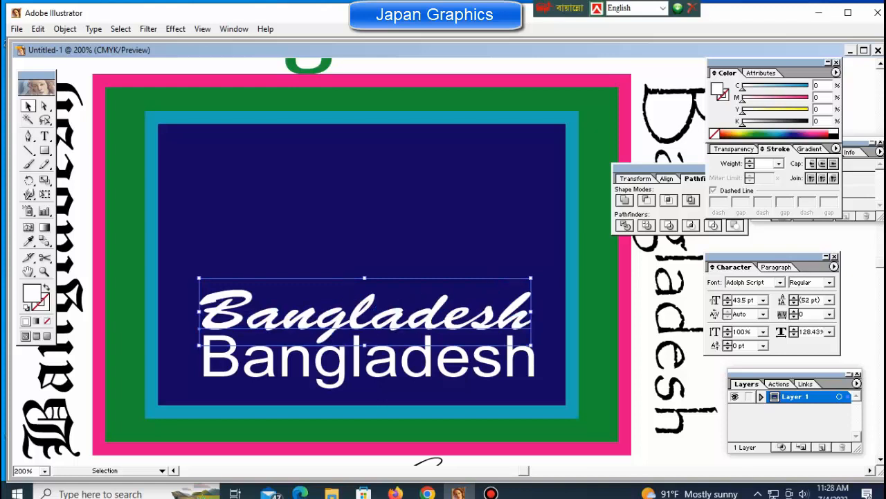
# Duplicate the Adolph Script text directly above itself and set the new copy's font to ADOLPHE
pyautogui.moveTo(415, 317); pyautogui.dragTo(416, 261)
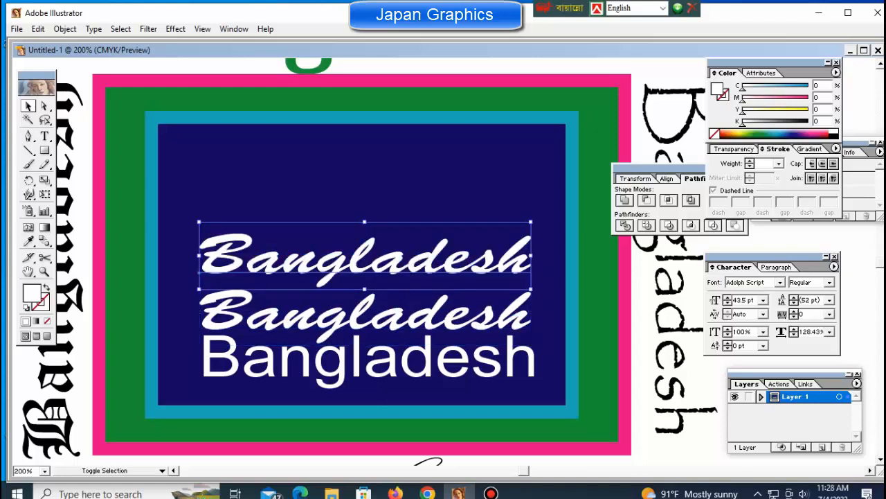
pyautogui.click(746, 283)
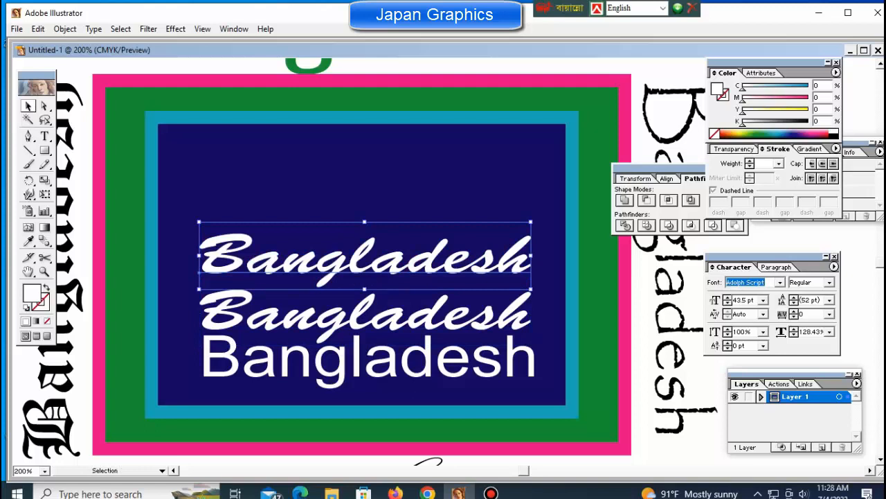
pyautogui.press('Down')
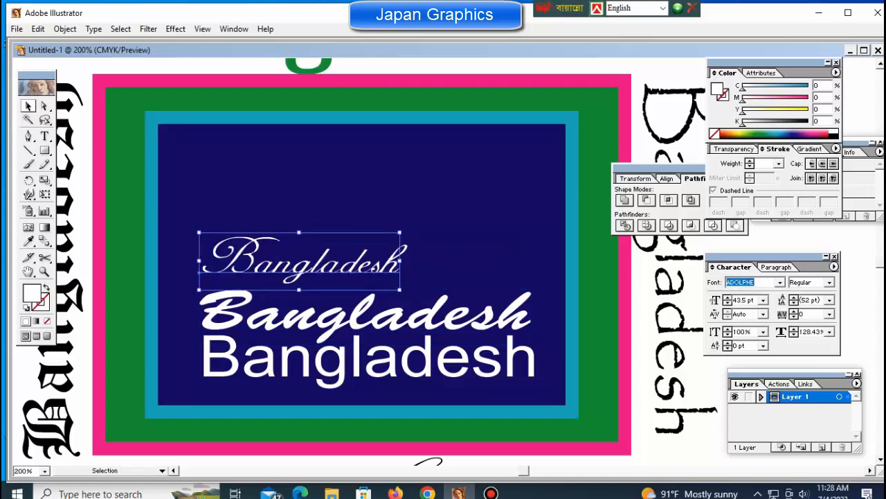
# Stretch the ADOLPHE text to the width of the lines beneath it and place a copy of the Adolph Script text directly above it
pyautogui.moveTo(400, 261); pyautogui.dragTo(525, 261)
pyautogui.click(477, 201)
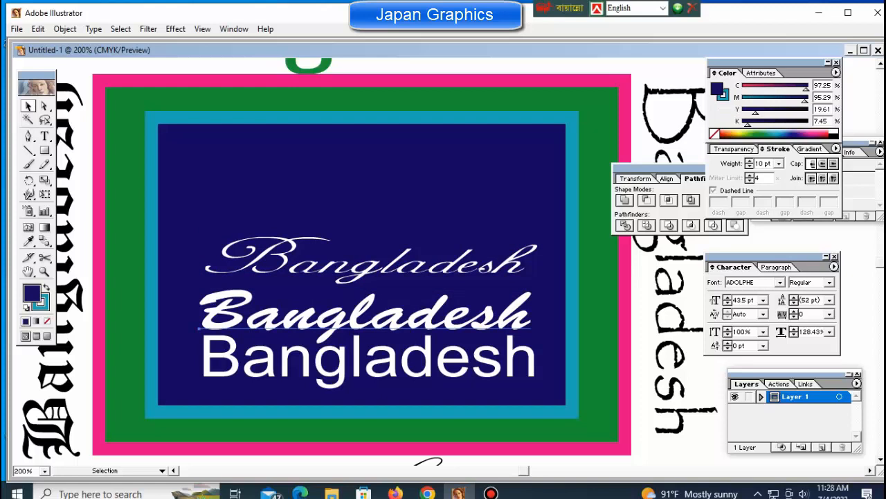
pyautogui.moveTo(365, 317); pyautogui.dragTo(364, 208)
# Set the topmost white copy's font to Bauhaus 93 and narrow it to about 114.47% horizontal scale
pyautogui.click(745, 282)
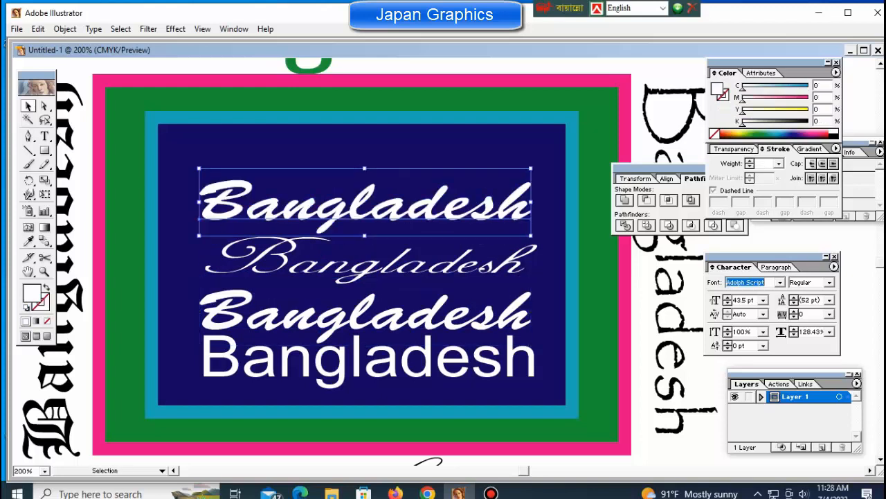
pyautogui.press('Down')
pyautogui.press('Down')
pyautogui.press('Down')
pyautogui.press('Down')
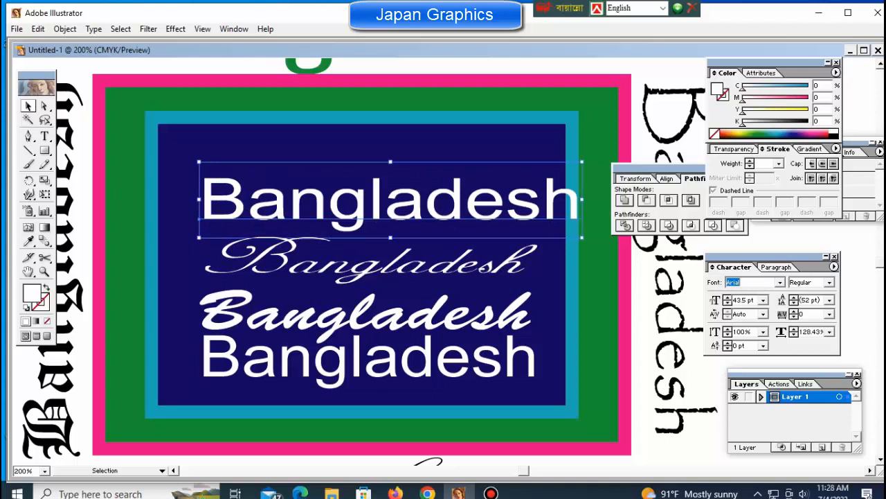
pyautogui.press('Down')
pyautogui.press('Down')
pyautogui.press('Down')
pyautogui.press('Down')
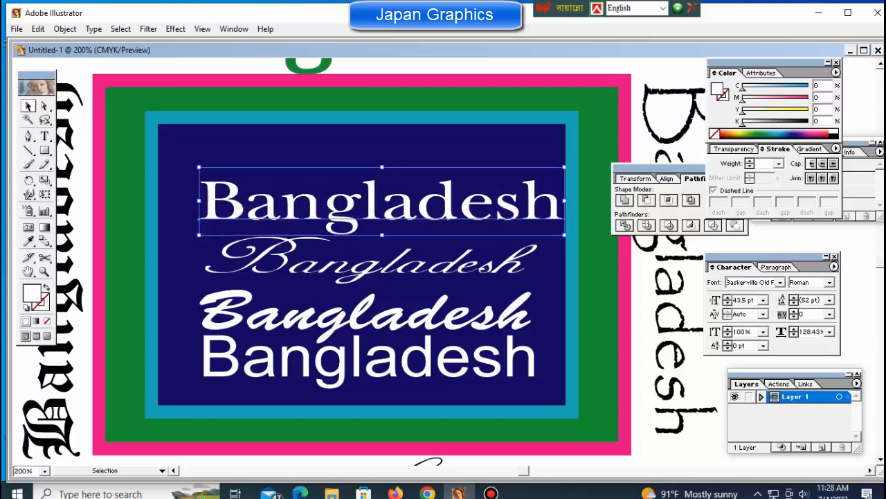
pyautogui.press('Down')
pyautogui.press('Up')
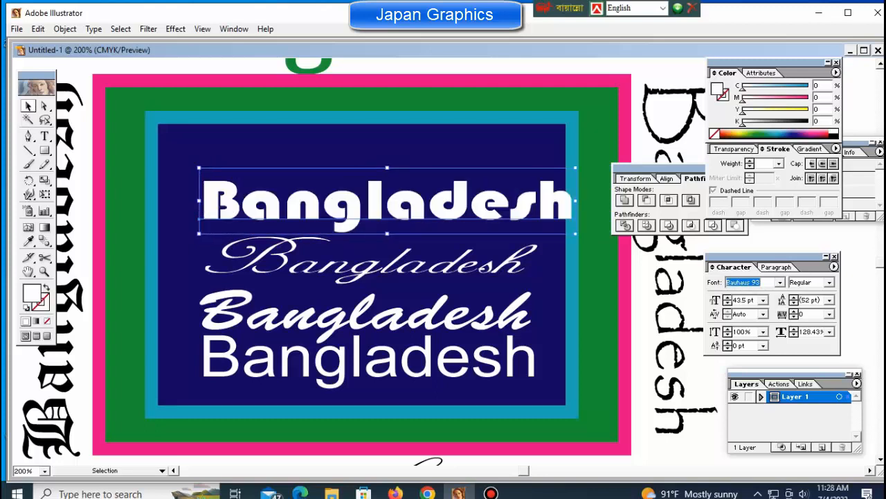
pyautogui.moveTo(575, 201); pyautogui.dragTo(534, 201)
pyautogui.click(666, 283)
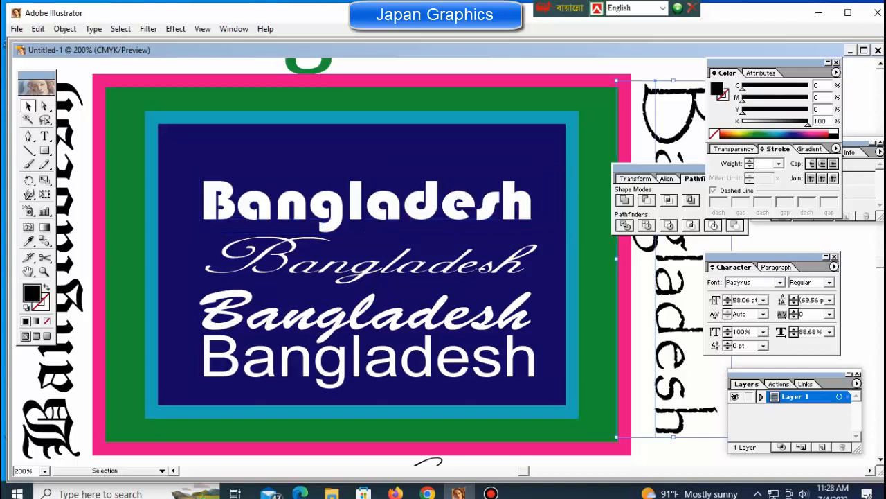
# Move the Bauhaus 93 text up near the navy rectangle's upper edge and lower the Arial text toward its bottom edge
pyautogui.moveTo(378, 208); pyautogui.dragTo(368, 172)
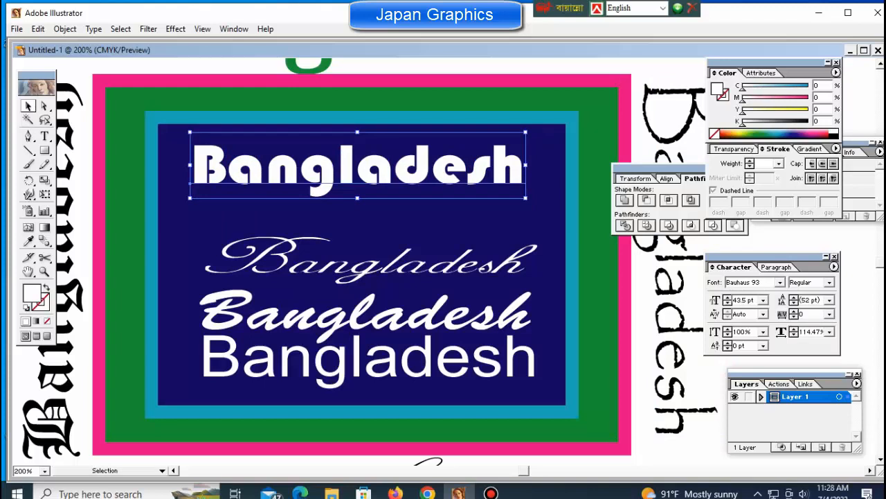
pyautogui.click(367, 361)
pyautogui.hotkey('shift', 'Down')
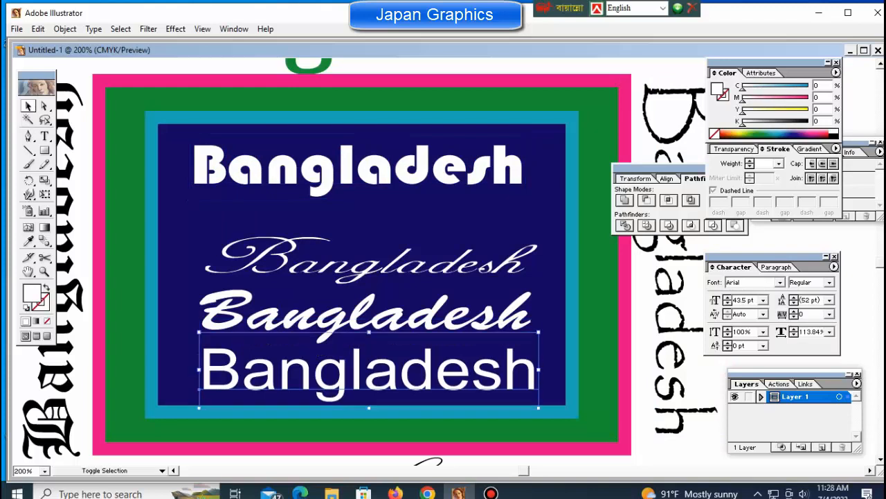
# Distribute the four white Bangladesh texts vertically by their bottom edges
pyautogui.click(367, 171)
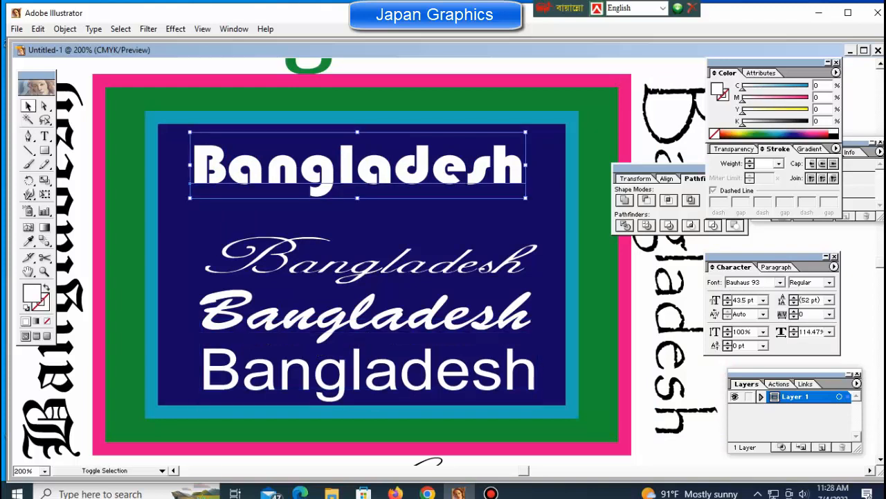
pyautogui.keyDown('shift'); pyautogui.click(367, 371); pyautogui.keyUp('shift')
pyautogui.keyDown('shift'); pyautogui.click(367, 316); pyautogui.keyUp('shift')
pyautogui.keyDown('shift'); pyautogui.click(367, 263); pyautogui.keyUp('shift')
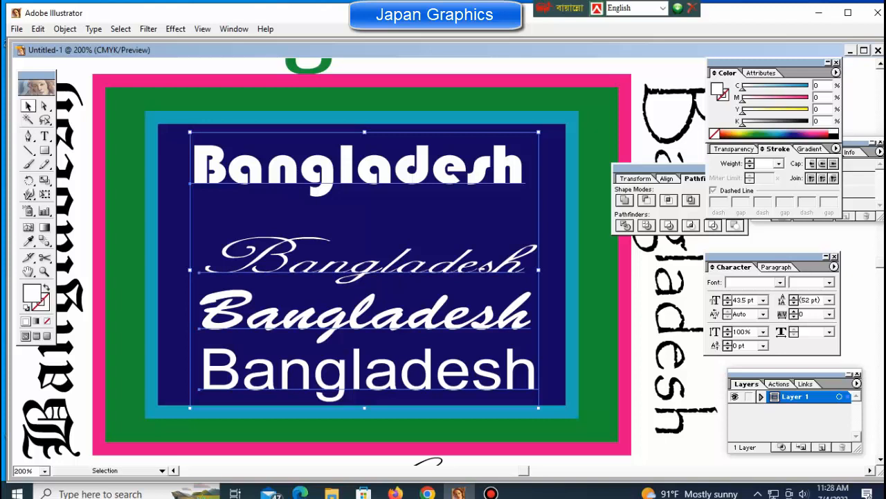
pyautogui.click(668, 178)
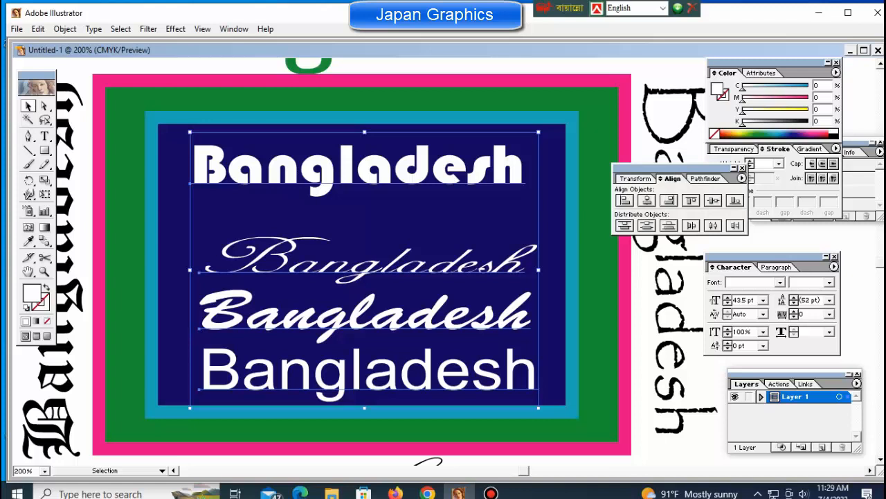
pyautogui.click(669, 225)
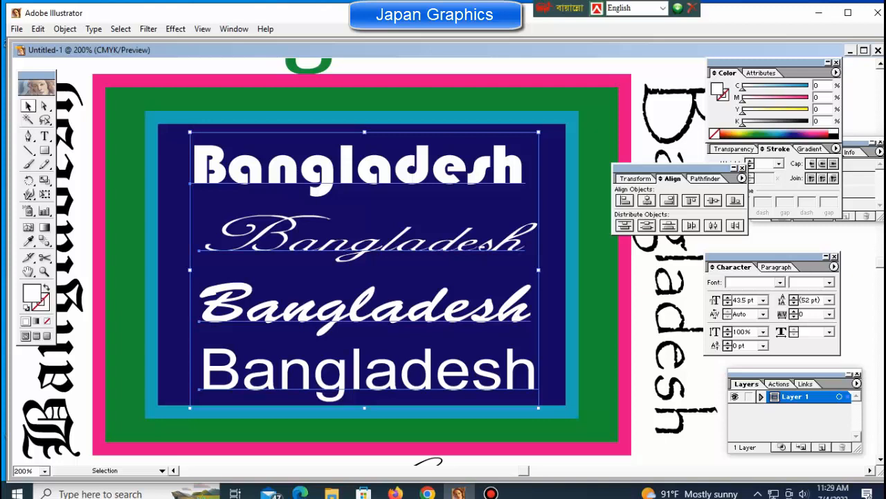
pyautogui.hotkey('ctrl', 'shift', 'a')
# Add a black "Font Change" title near the page's top edge, above the green Bangladesh text
pyautogui.hotkey('ctrl', '-')
pyautogui.hotkey('ctrl', '-')
pyautogui.hotkey('ctrl', '-')
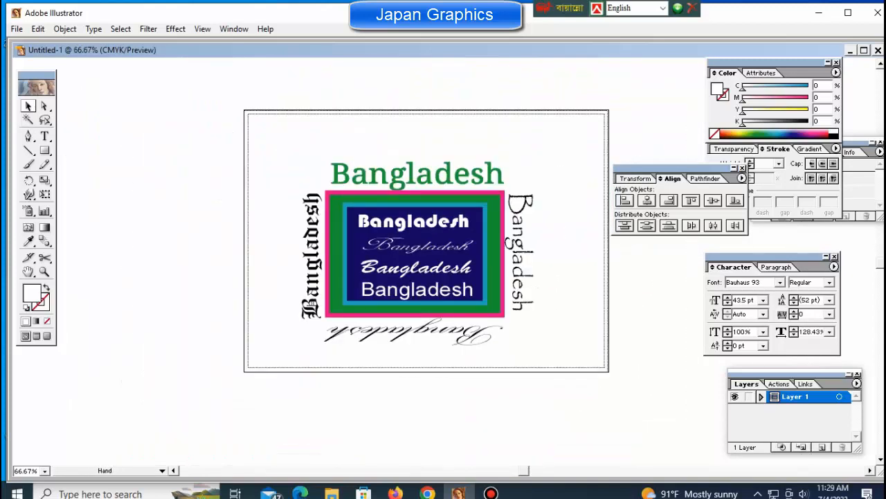
pyautogui.moveTo(502, 327); pyautogui.dragTo(378, 313)
pyautogui.press('t')
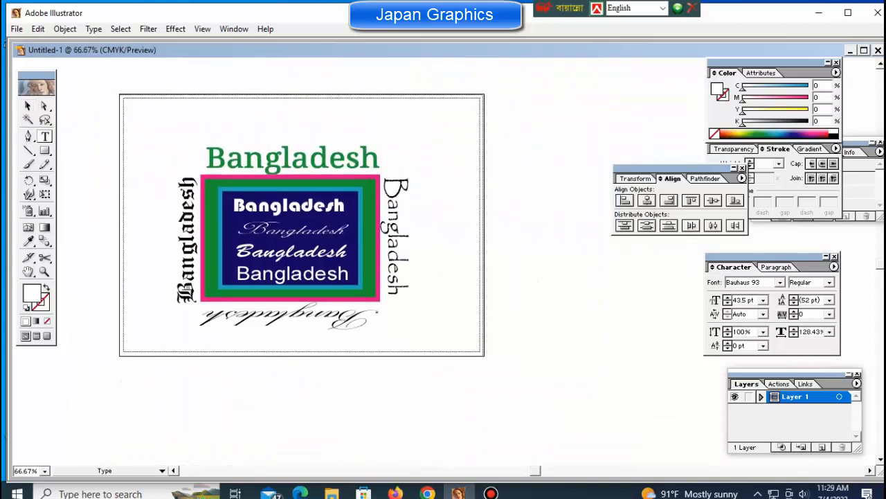
pyautogui.click(220, 107)
pyautogui.write('fo')
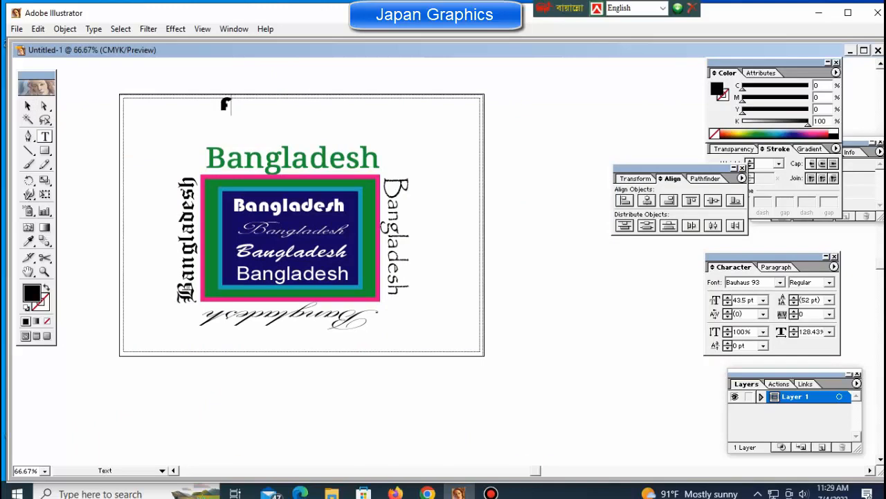
pyautogui.write('nt C')
pyautogui.write('hange')
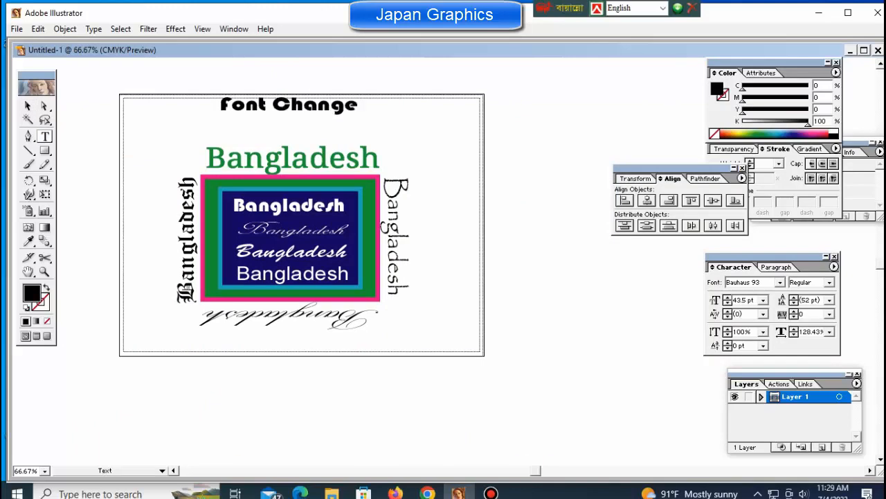
# Set the Font Change title's font to Times New Roman and move it down slightly inside the page margin
pyautogui.hotkey('ctrl', 'Return')
pyautogui.hotkey('ctrl', 'alt', 'shift', 'm')
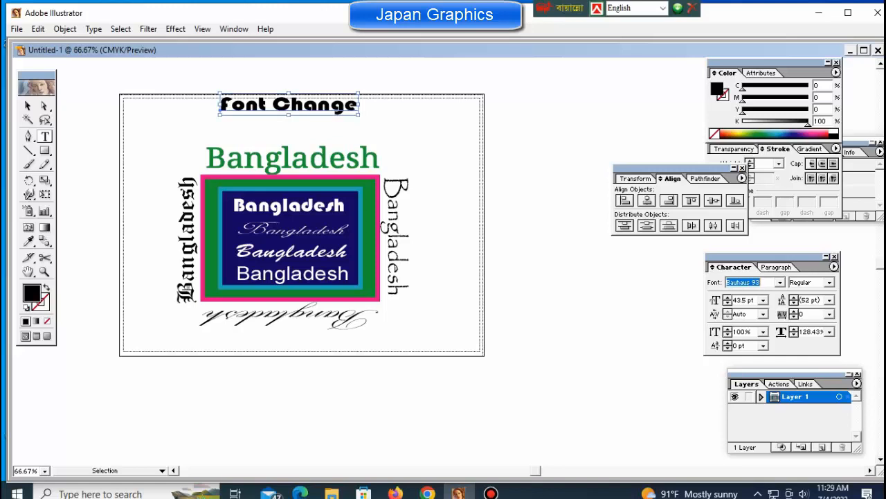
pyautogui.write('Times New Roman')
pyautogui.press('Return')
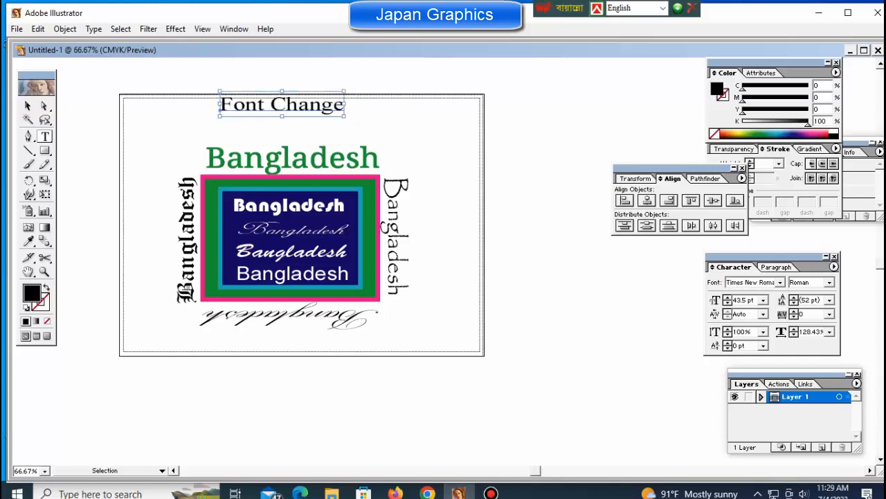
pyautogui.hotkey('ctrl', 'shift', 'a')
pyautogui.moveTo(282, 106); pyautogui.dragTo(284, 124)
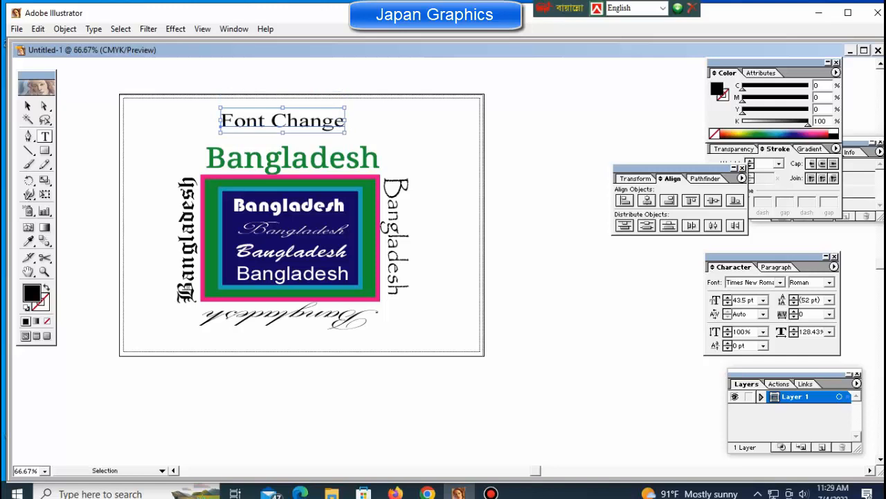
# Fill the Font Change title with pink and enlarge it slightly above the green Bangladesh text
pyautogui.press('t')
pyautogui.click(813, 134)
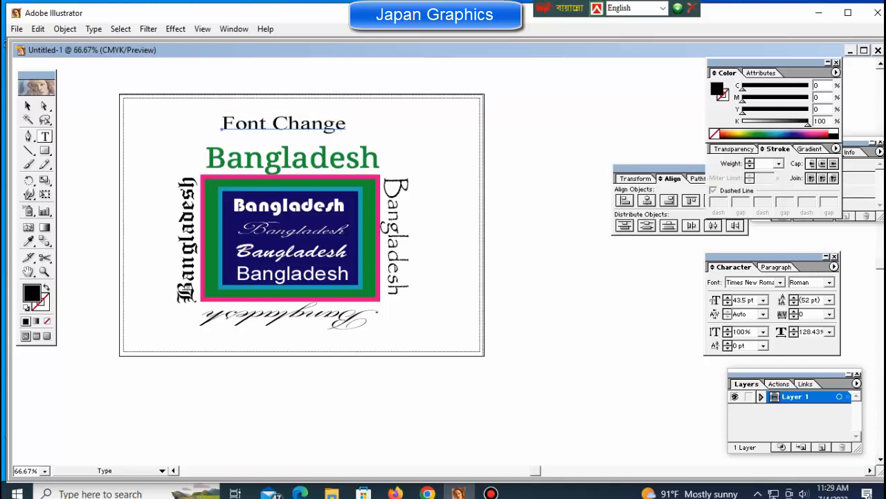
pyautogui.hotkey('ctrl', 'shift', 'a')
pyautogui.hotkey('ctrl', 'shift')
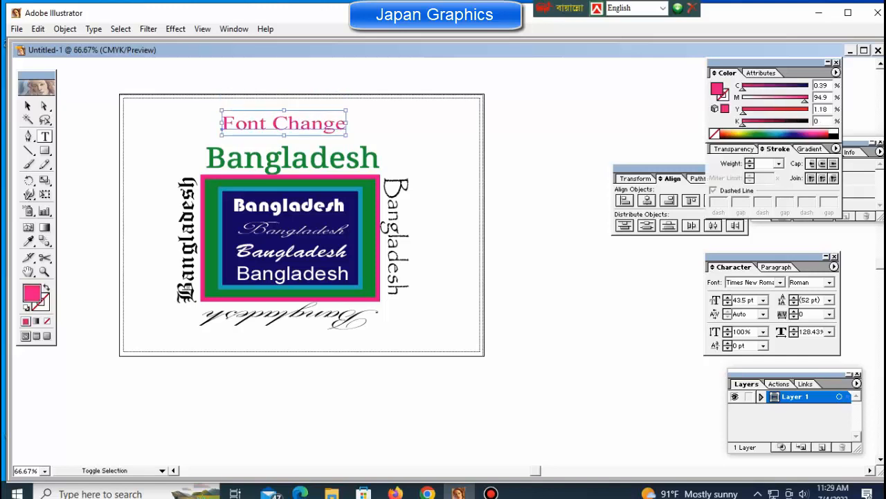
pyautogui.moveTo(347, 135); pyautogui.dragTo(355, 137)
pyautogui.moveTo(284, 124); pyautogui.dragTo(282, 115)
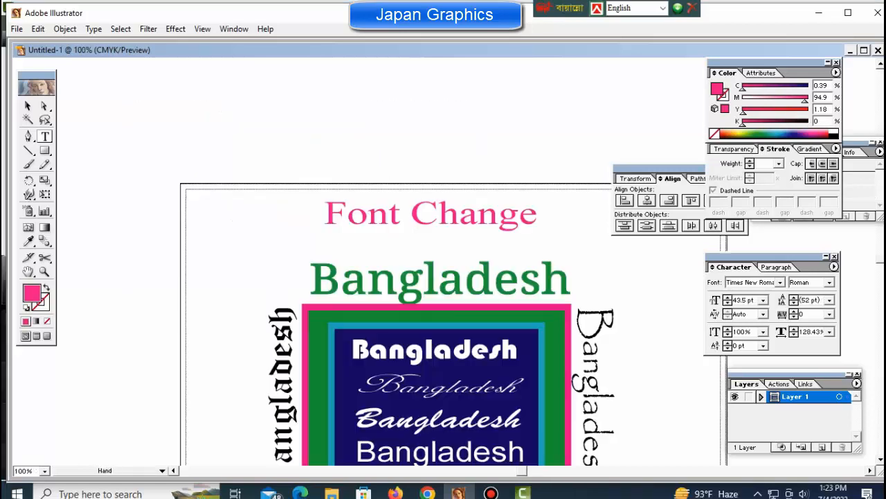
# Set the outer green rectangle's pink stroke weight to 5 pt
pyautogui.moveTo(425, 212); pyautogui.dragTo(320, 86)
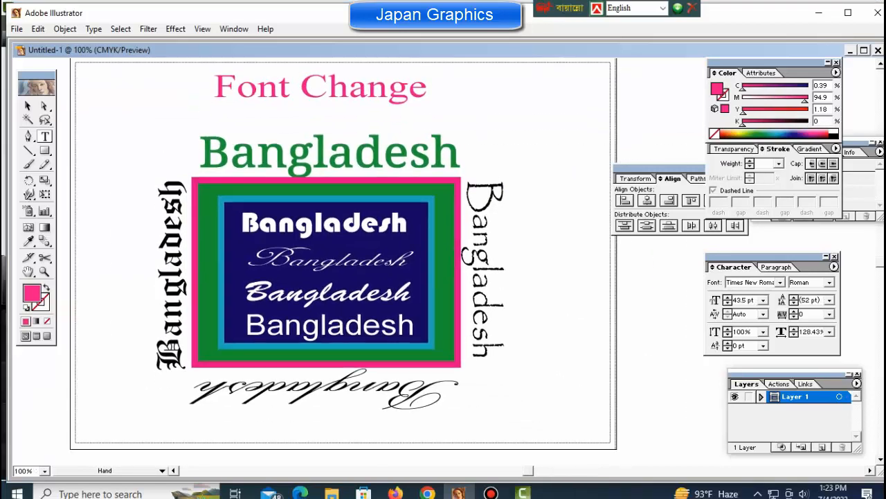
pyautogui.keyDown('ctrl'); pyautogui.click(321, 189); pyautogui.keyUp('ctrl')
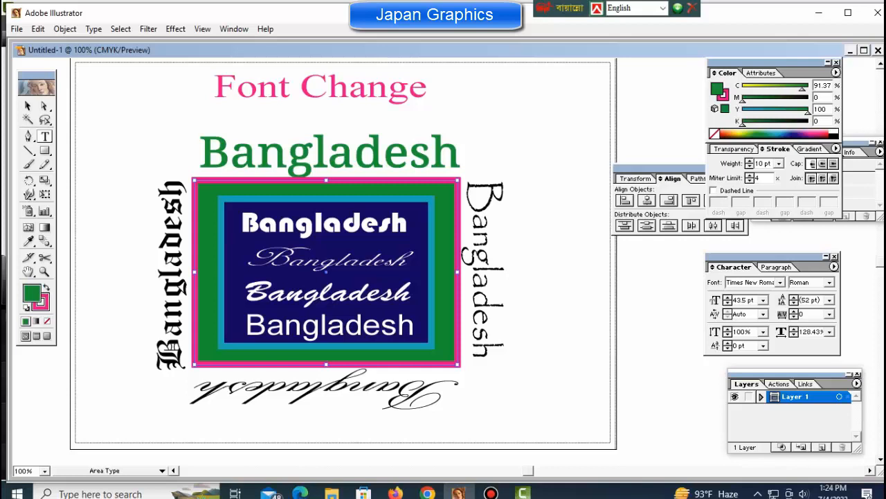
pyautogui.click(778, 163)
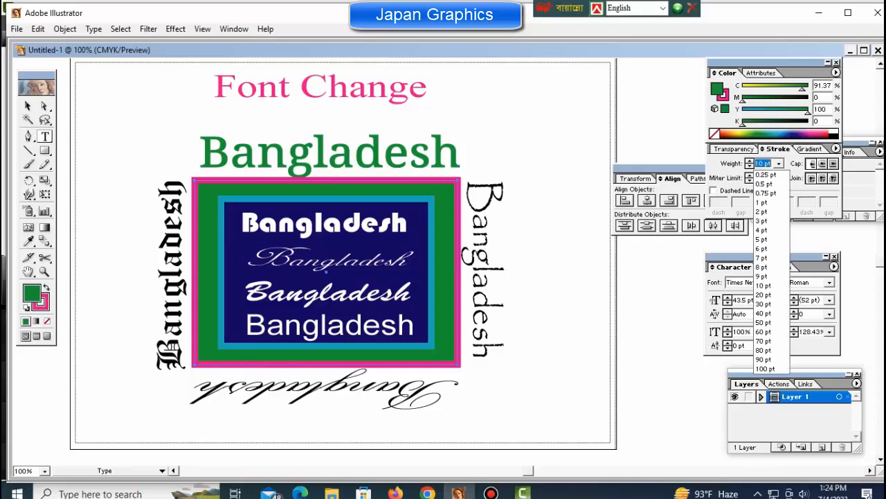
pyautogui.click(760, 239)
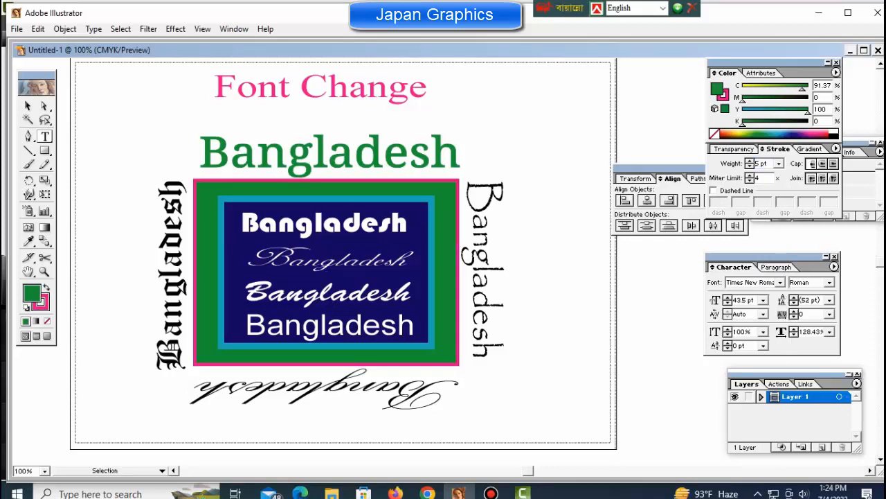
# Expand the green Bangladesh text above the rectangles into shapes with the Object and Fill options
pyautogui.keyDown('ctrl'); pyautogui.click(329, 154); pyautogui.keyUp('ctrl')
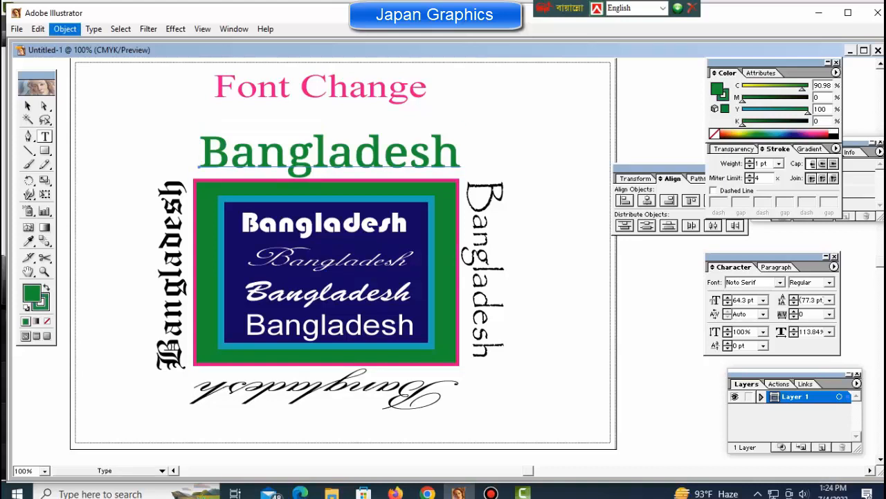
pyautogui.click(64, 29)
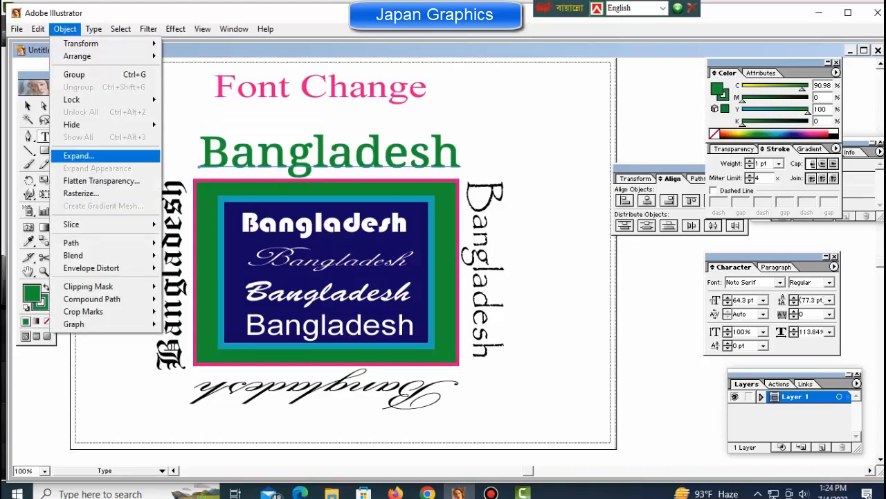
pyautogui.click(78, 155)
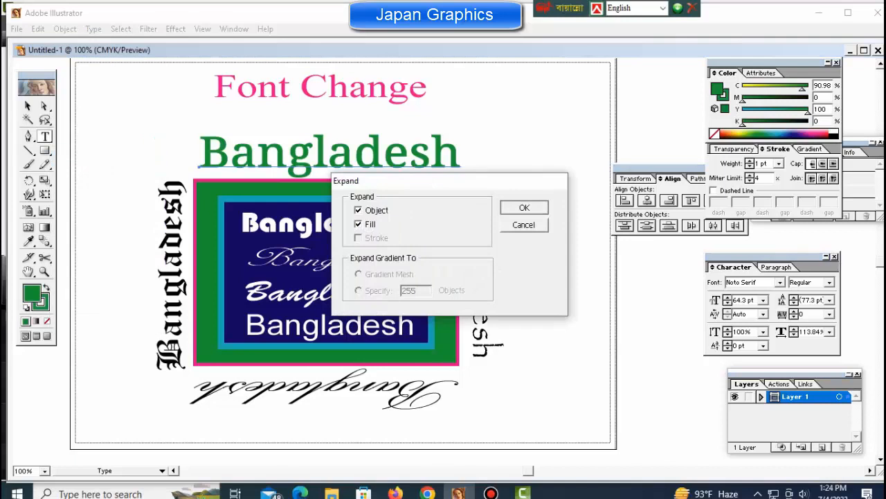
pyautogui.click(520, 205)
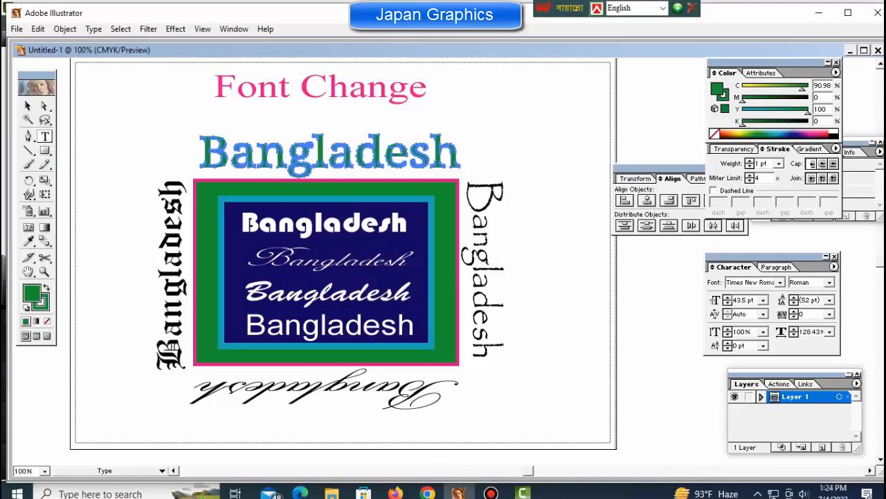
# Fill the expanded Bangladesh text with a radial white-to-black gradient
pyautogui.click(809, 149)
pyautogui.click(784, 166)
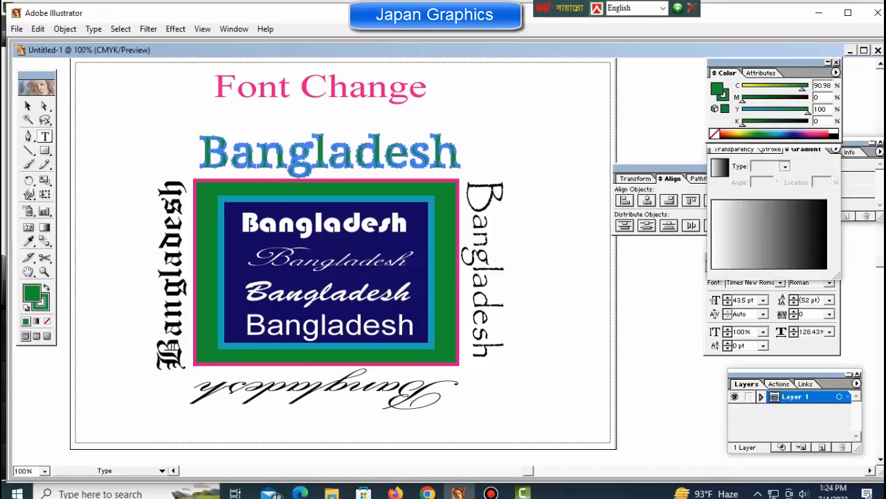
pyautogui.click(761, 178)
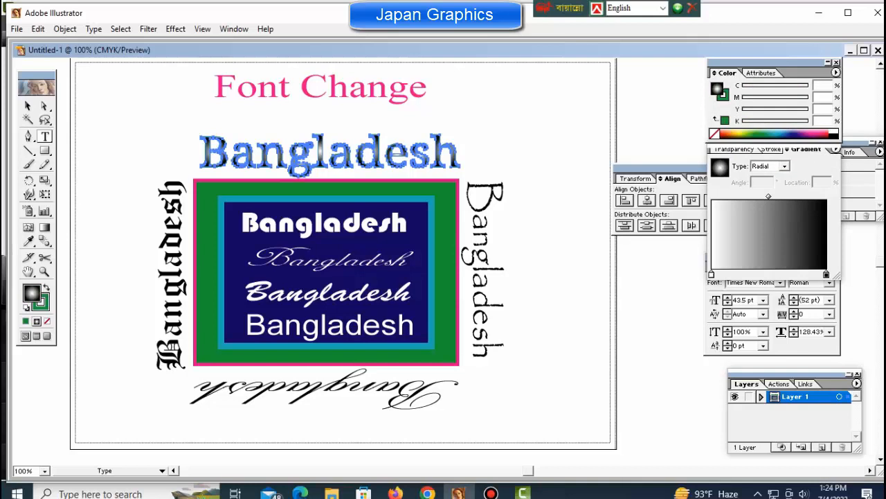
# Add a middle gradient stop at 60.67% location and switch its colour mode to CMYK
pyautogui.click(757, 275)
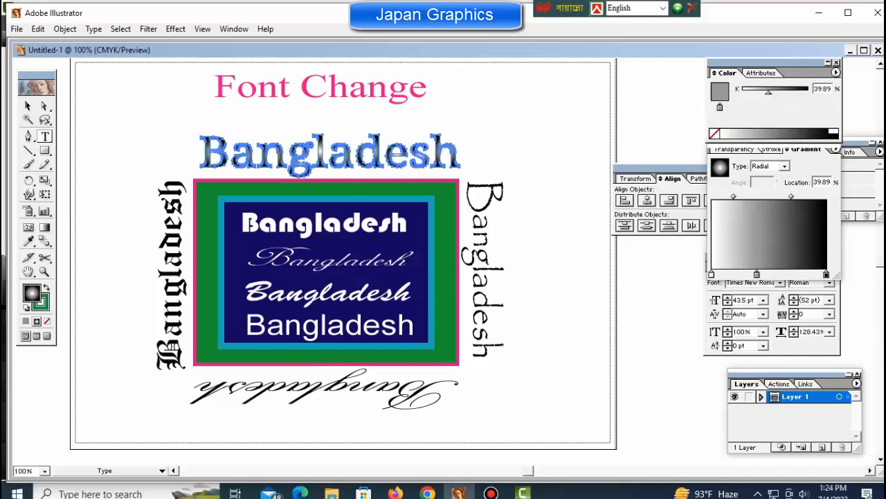
pyautogui.moveTo(756, 275); pyautogui.dragTo(781, 275)
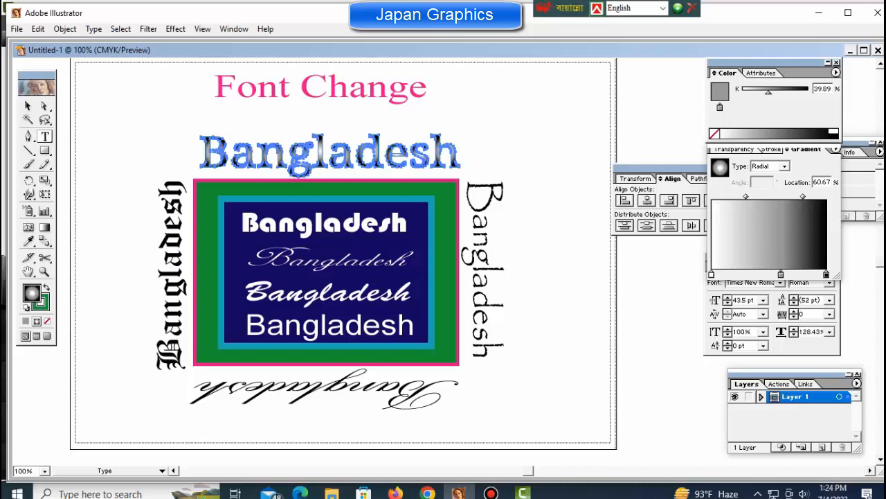
pyautogui.click(836, 72)
pyautogui.click(779, 129)
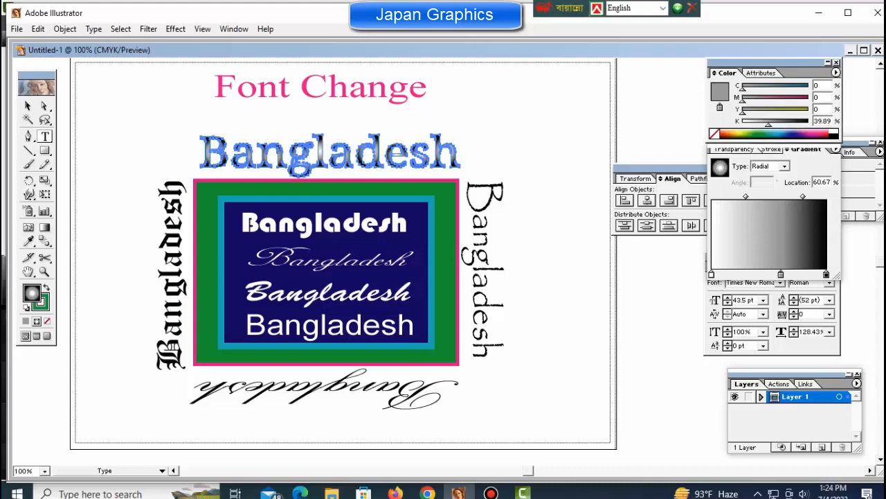
# Colour the middle gradient stop of the upper Bangladesh lettering golden yellow and the end stop CMYK pink (M 95.29%, Y 1.96%)
pyautogui.click(735, 132)
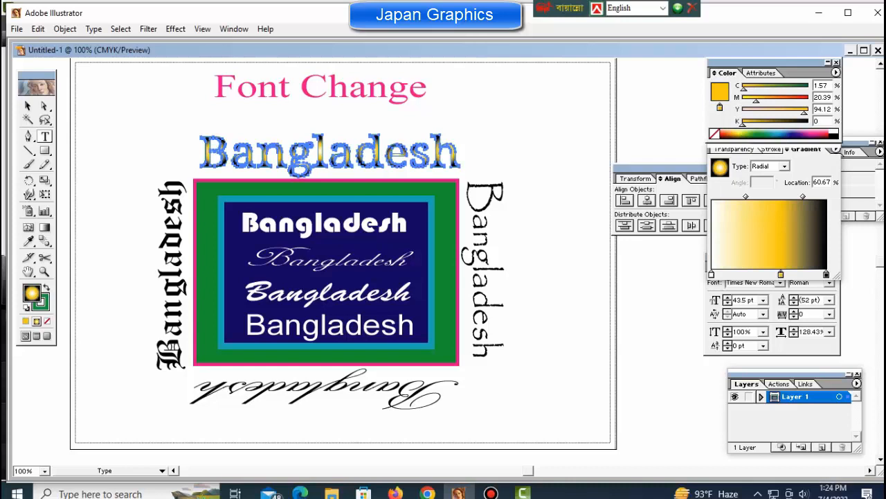
pyautogui.click(826, 275)
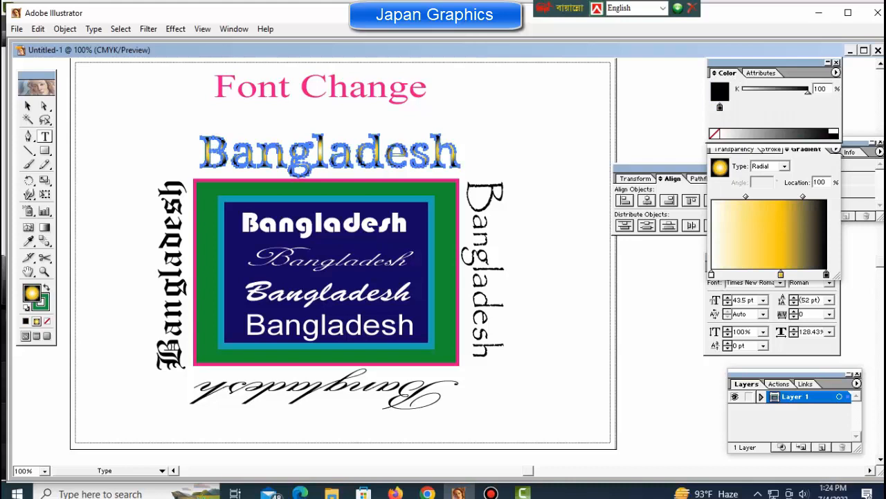
pyautogui.click(836, 72)
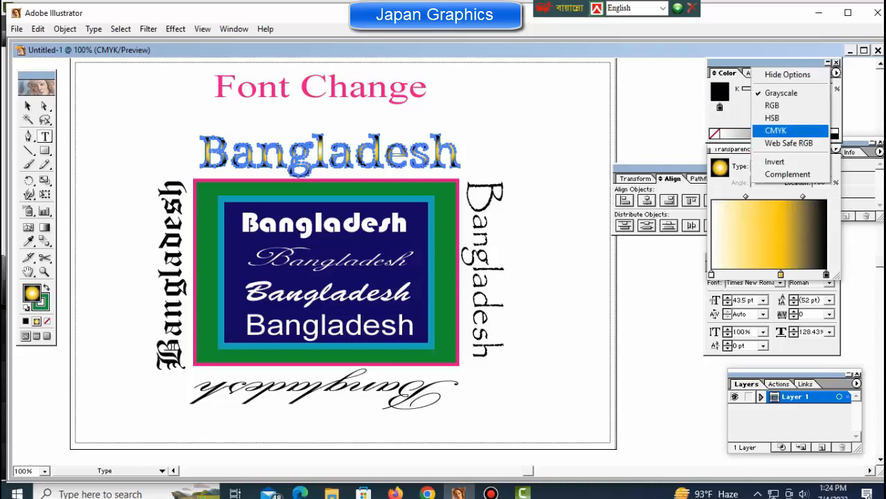
pyautogui.click(831, 131)
pyautogui.click(821, 134)
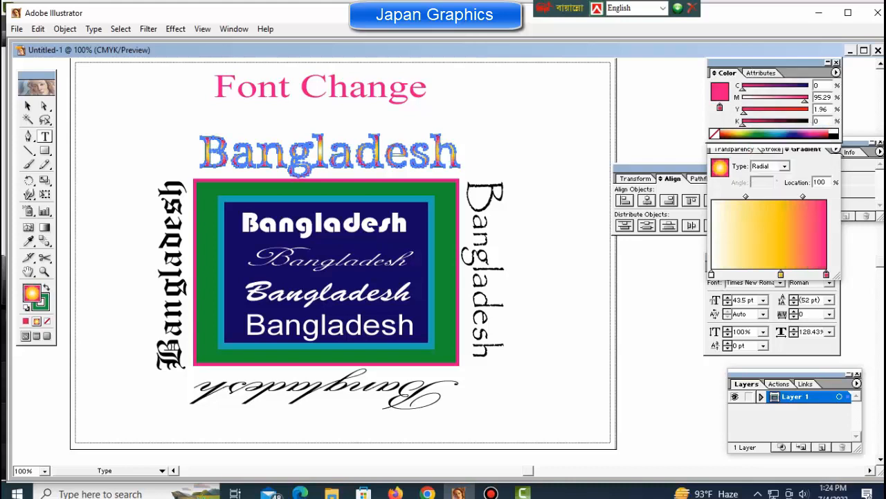
pyautogui.hotkey('ctrl', 'shift', 'a')
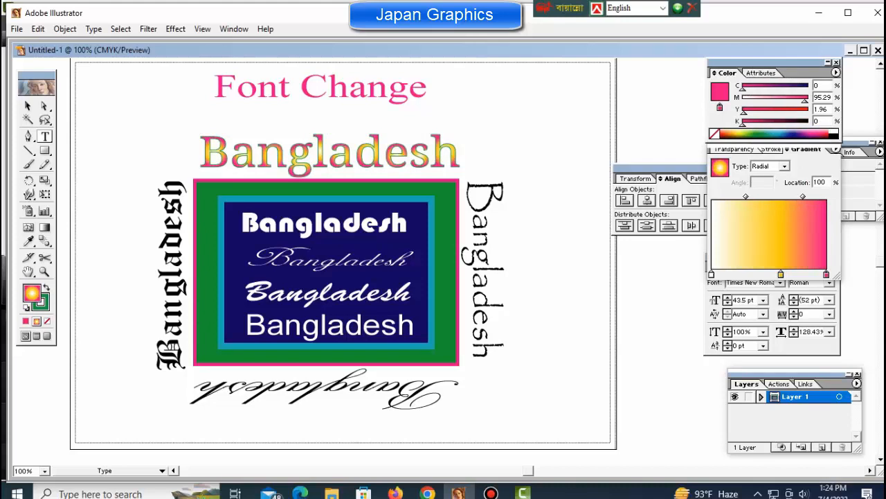
# Move the pink Font Change title slightly right and down, closer to centred above the Bangladesh lettering
pyautogui.keyDown('ctrl'); pyautogui.click(321, 88); pyautogui.keyUp('ctrl')
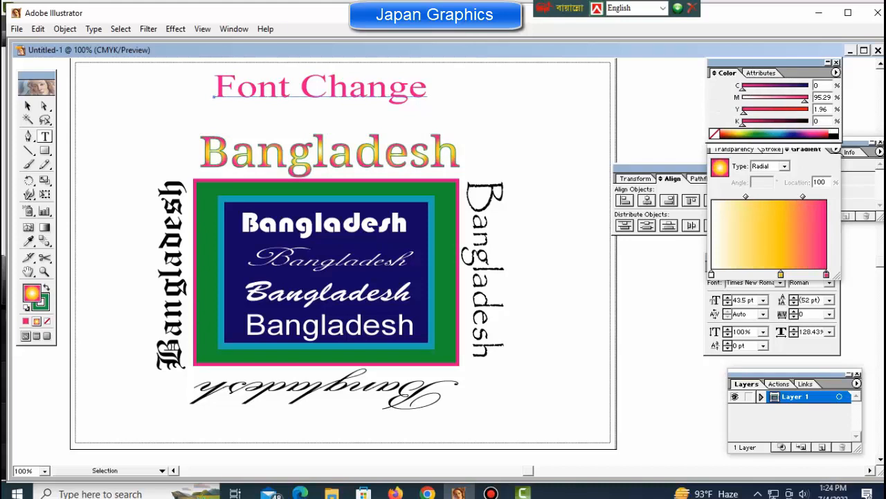
pyautogui.moveTo(321, 89); pyautogui.dragTo(327, 93)
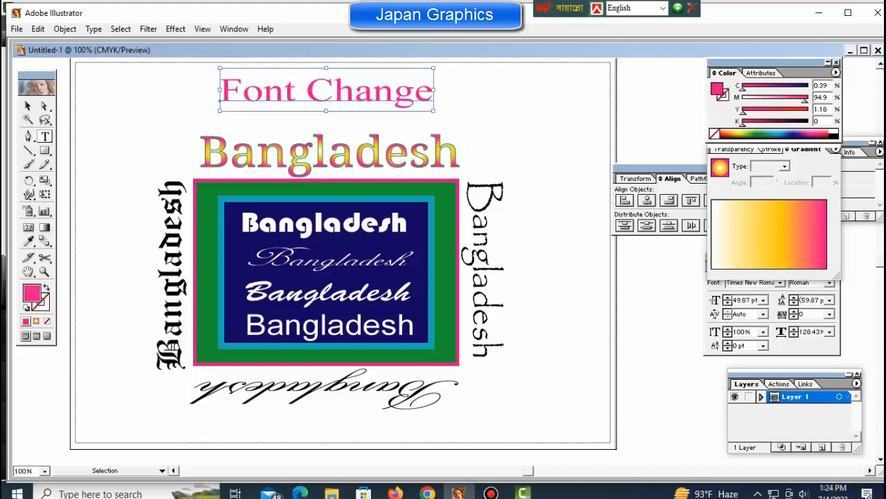
pyautogui.hotkey('ctrl', 'shift', 'a')
# Expand the white Bauhaus 93 Bangladesh text inside the navy rectangle into shapes with the Object and Fill options
pyautogui.keyDown('ctrl'); pyautogui.click(240, 230); pyautogui.keyUp('ctrl')
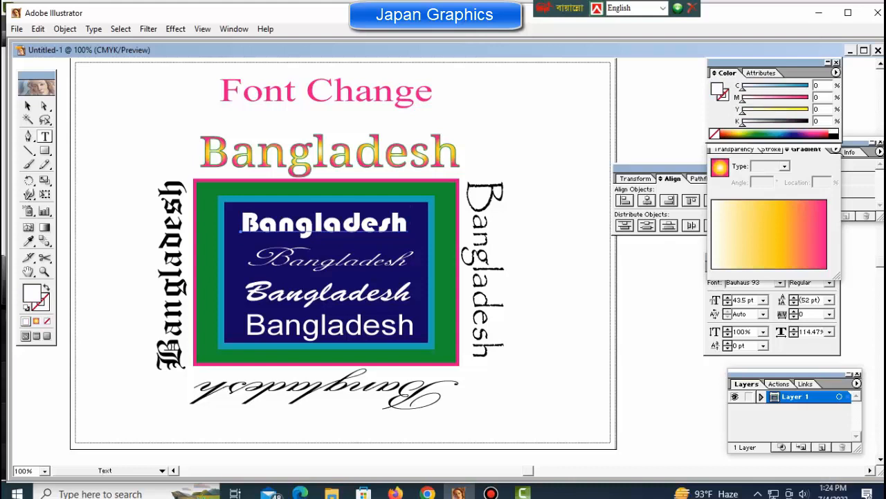
pyautogui.click(64, 28)
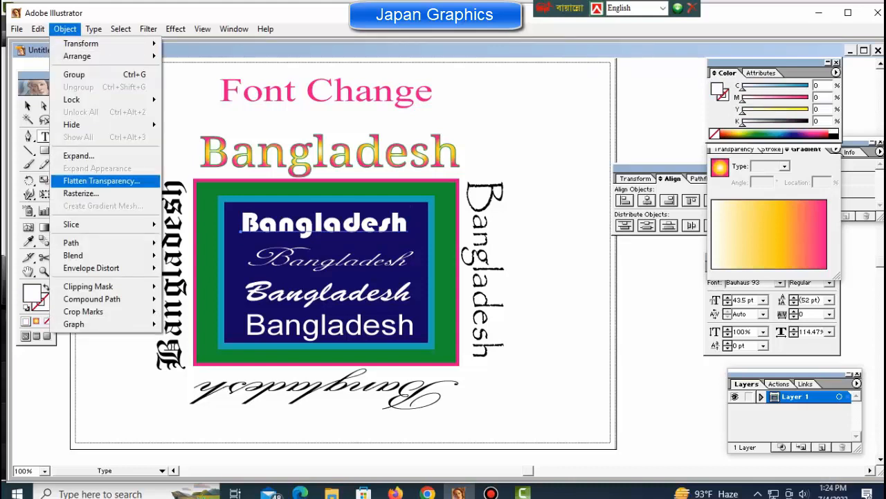
pyautogui.click(78, 156)
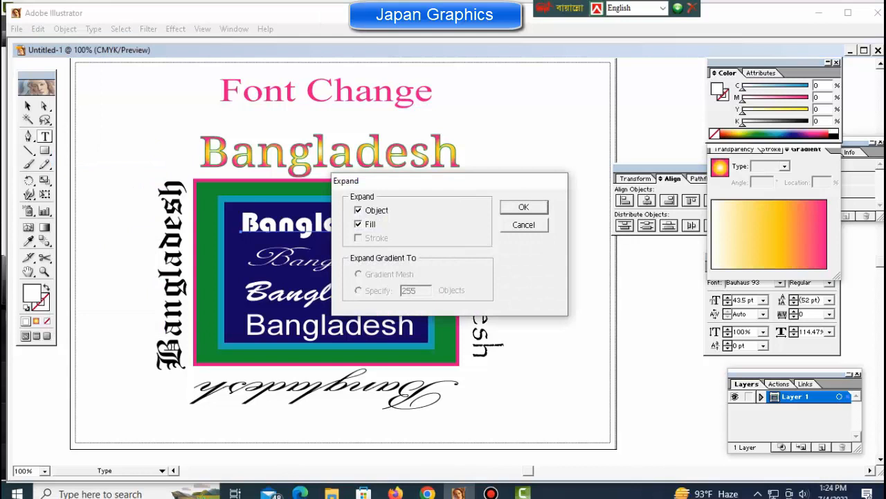
pyautogui.press('Return')
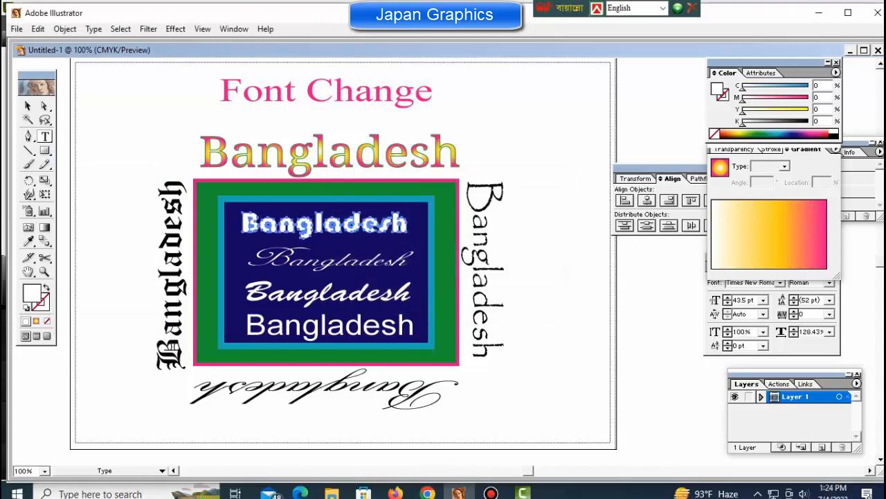
# Fill the expanded Bauhaus 93 Bangladesh text with a radial gradient from white at 0.56% to pink at 97.75%
pyautogui.click(785, 167)
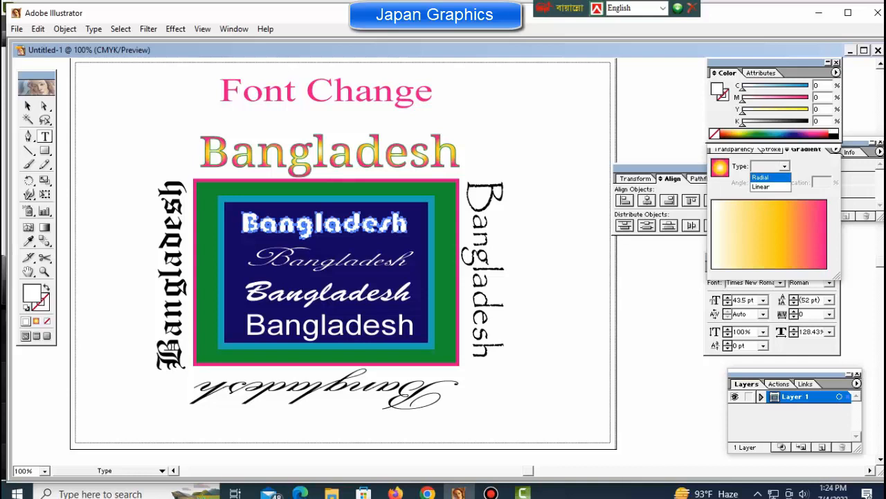
pyautogui.click(760, 178)
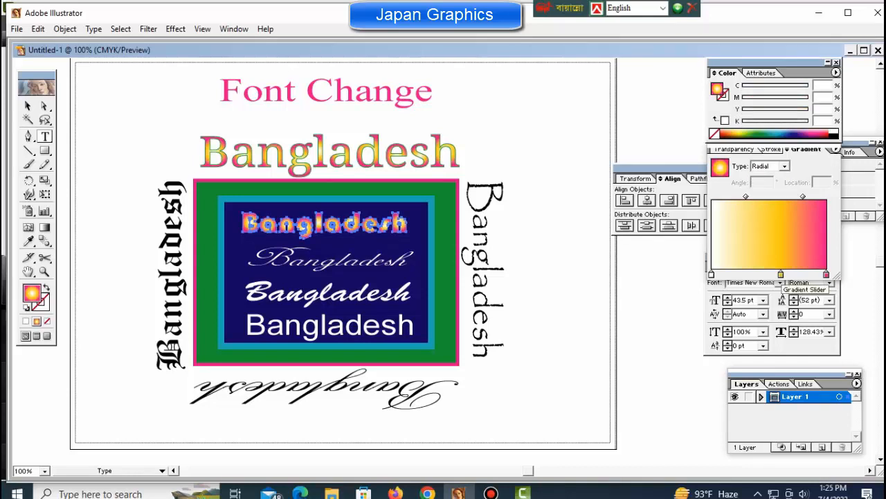
pyautogui.moveTo(780, 274); pyautogui.dragTo(712, 275)
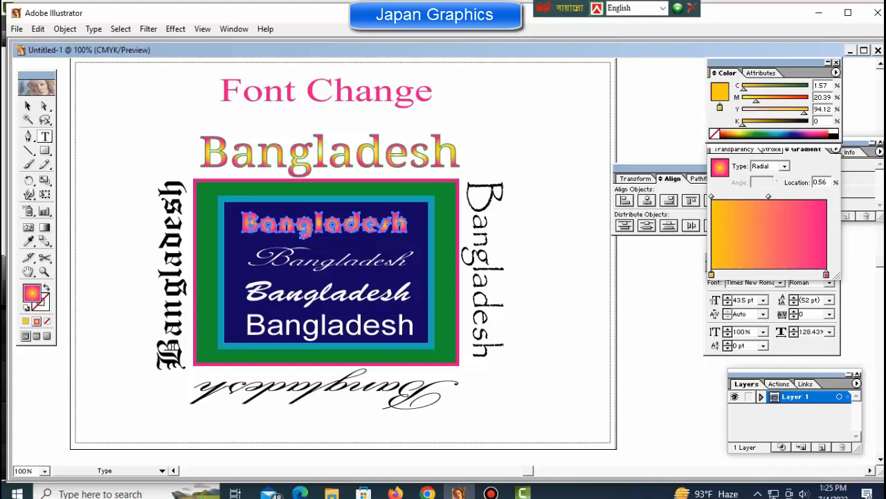
pyautogui.moveTo(826, 274)
pyautogui.mouseDown()
pyautogui.moveTo(772, 274)
pyautogui.moveTo(823, 274)
pyautogui.mouseUp()
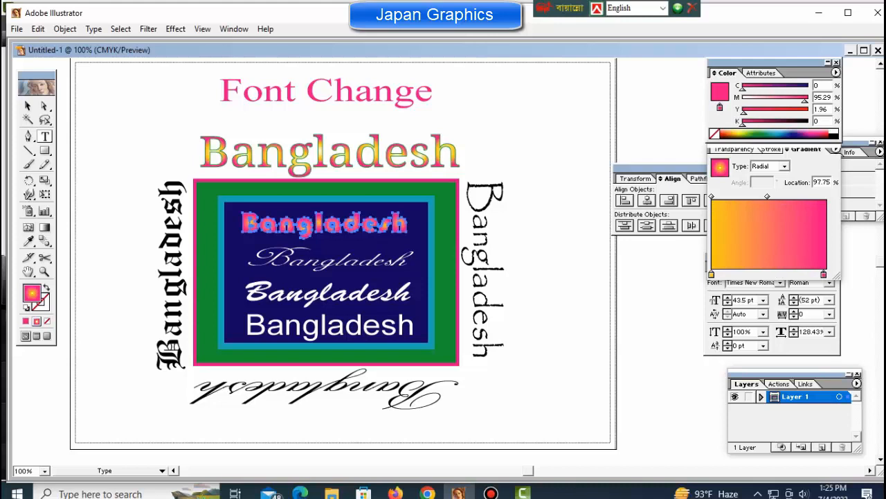
pyautogui.click(712, 275)
pyautogui.click(833, 131)
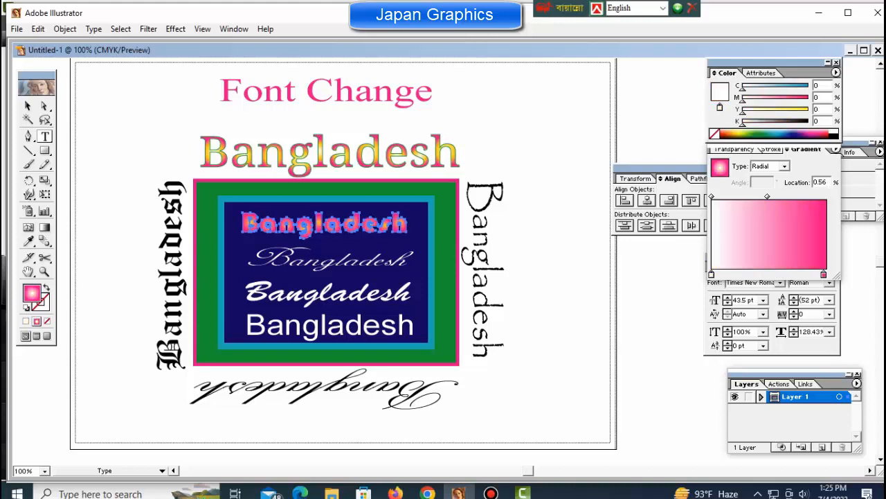
pyautogui.hotkey('ctrl', 'shift', 'a')
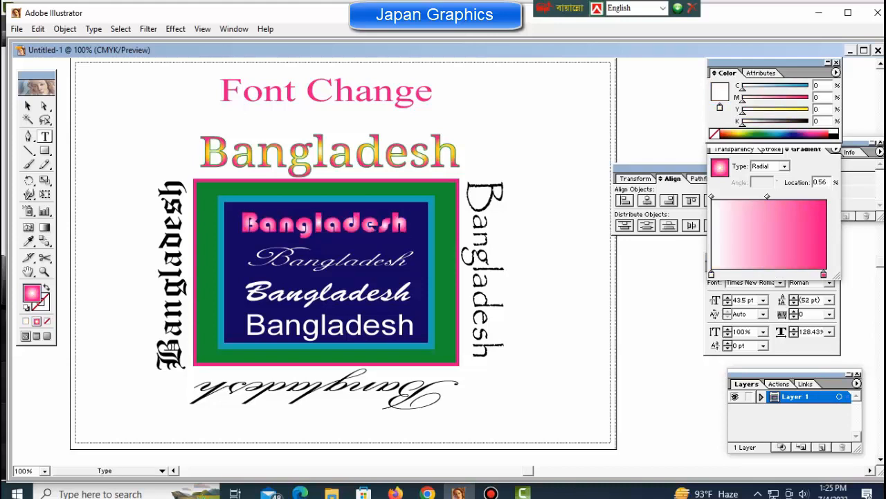
# Change the white-to-pink gradient on the Bauhaus 93 Bangladesh text to Linear and deselect it
pyautogui.press('ctrl')
pyautogui.keyDown('ctrl'); pyautogui.click(324, 224); pyautogui.keyUp('ctrl')
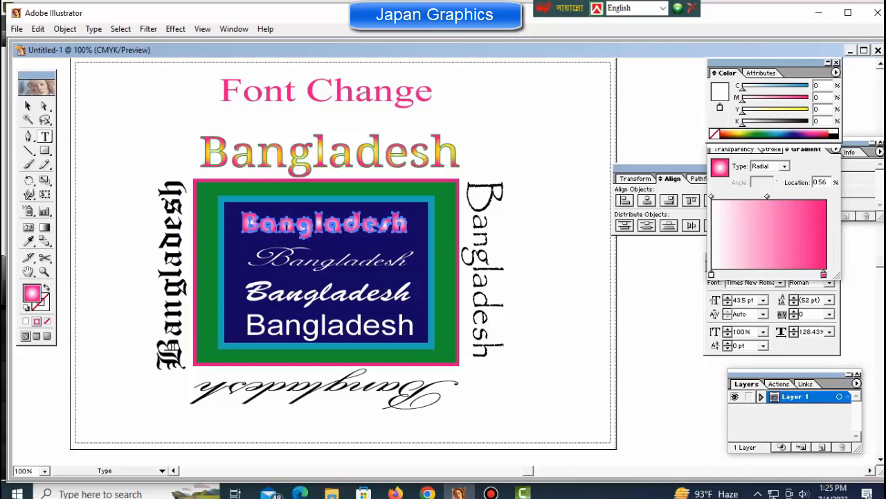
pyautogui.click(784, 167)
pyautogui.click(762, 177)
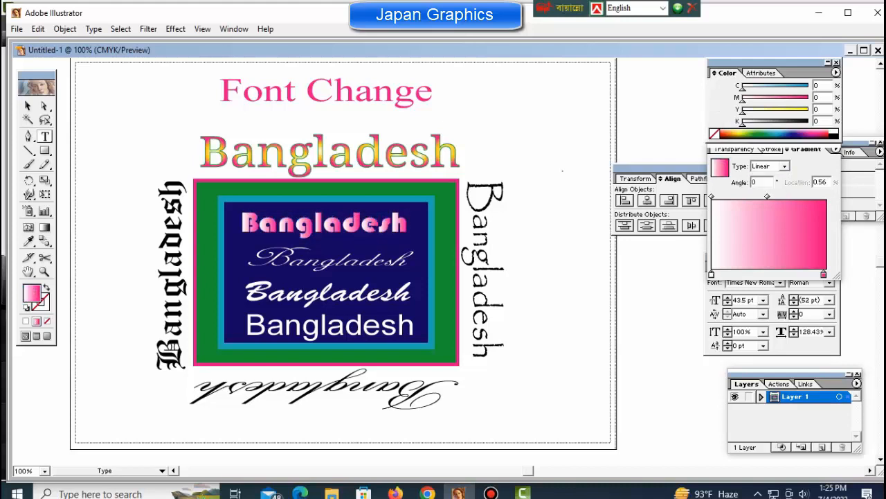
pyautogui.click(562, 170)
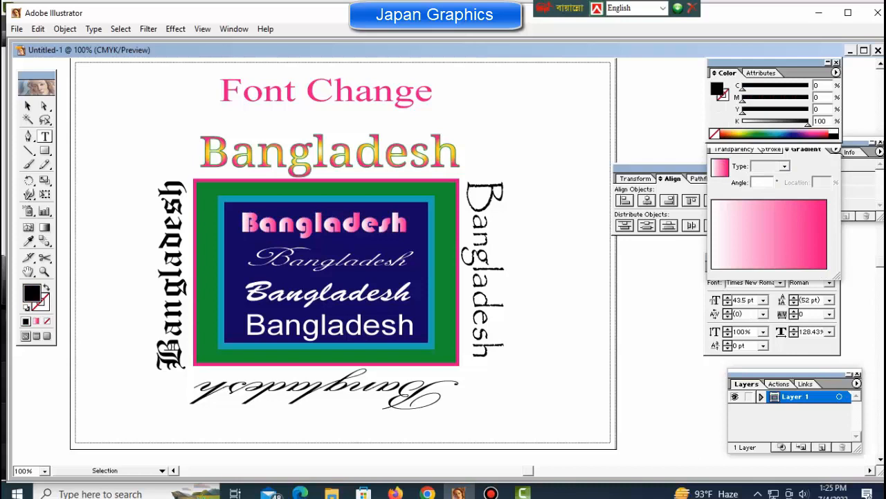
# Examine the finished layout, checking the title, the gradient lettering and the Bangladesh texts in and around the nested rectangles
pyautogui.hotkey('ctrl', '-')
pyautogui.press('space')
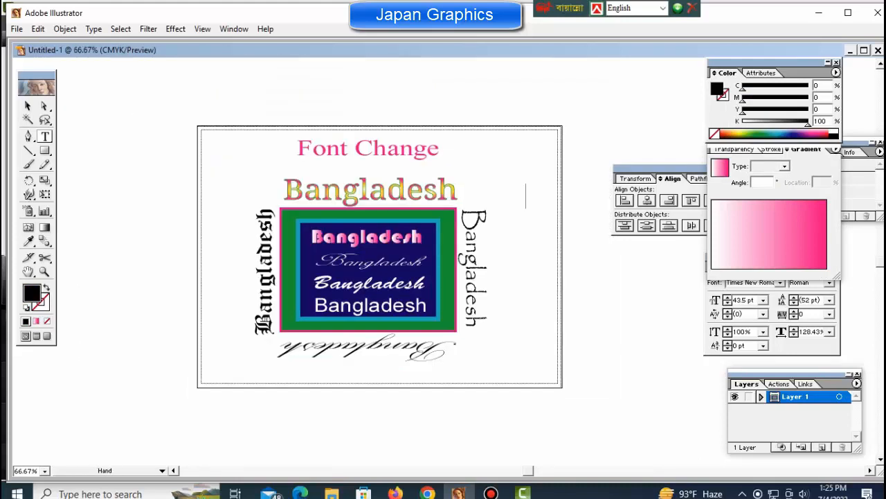
pyautogui.moveTo(562, 170); pyautogui.dragTo(514, 154)
pyautogui.hotkey('ctrl', 'space')
pyautogui.keyDown('ctrl'); pyautogui.click(325, 236); pyautogui.keyUp('ctrl')
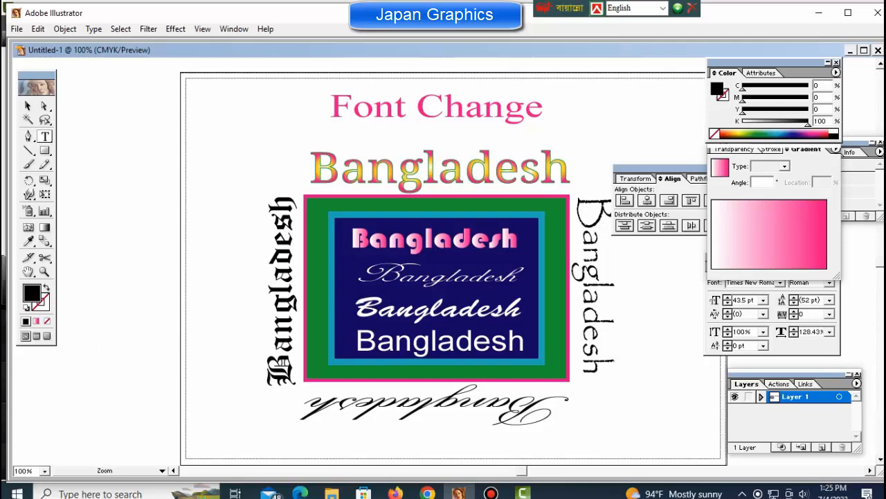
pyautogui.moveTo(623, 237); pyautogui.dragTo(204, 237)
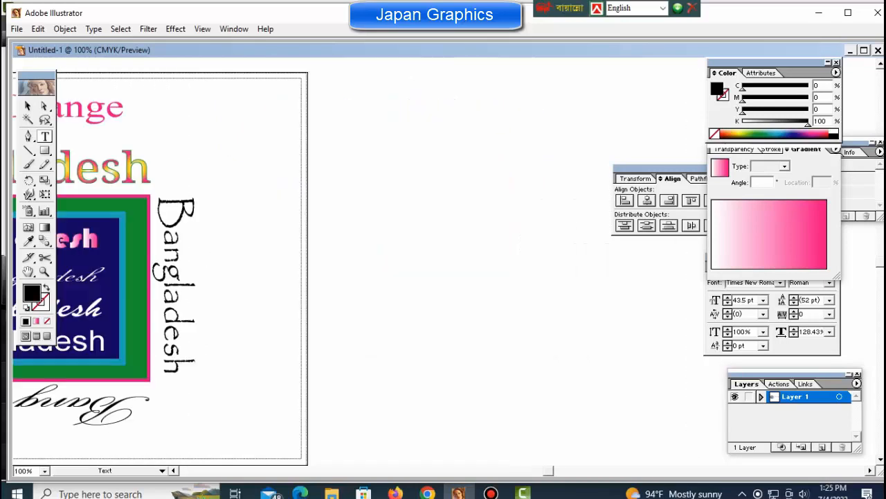
pyautogui.hotkey('ctrl', '-')
pyautogui.hotkey('ctrl', '-')
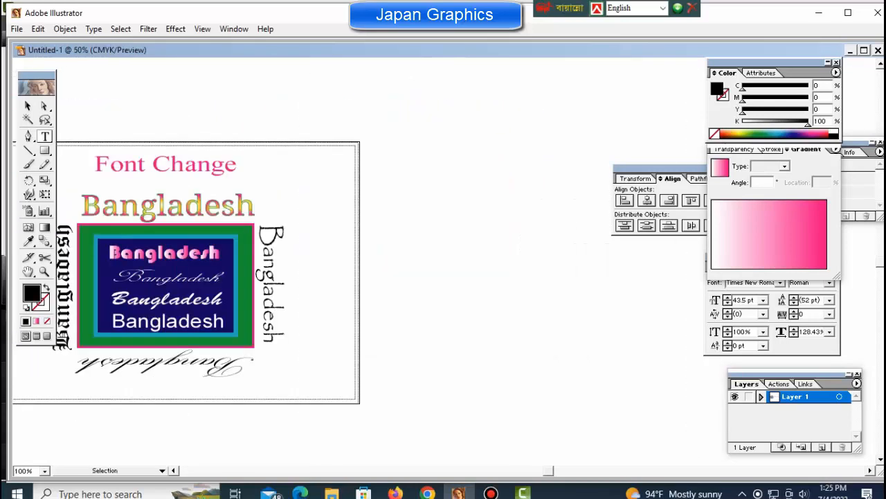
pyautogui.hotkey('ctrl', '+')
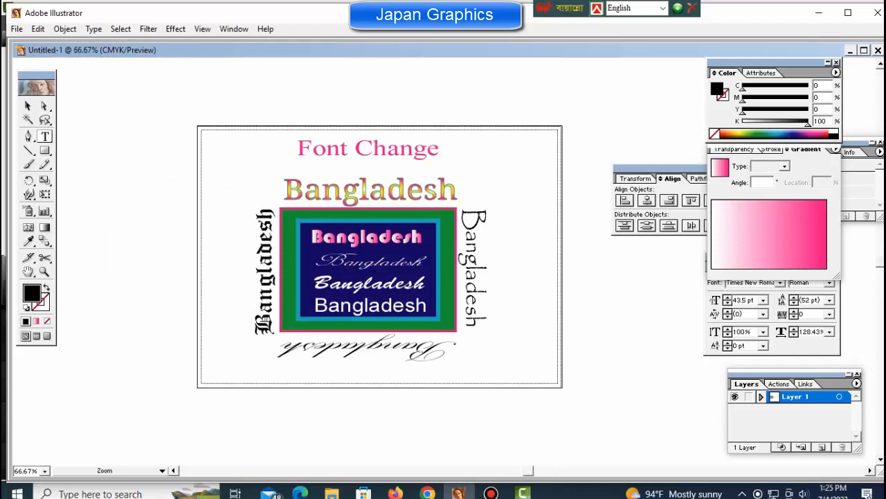
pyautogui.keyDown('ctrl'); pyautogui.click(331, 251); pyautogui.keyUp('ctrl')
pyautogui.moveTo(701, 256); pyautogui.dragTo(14, 256)
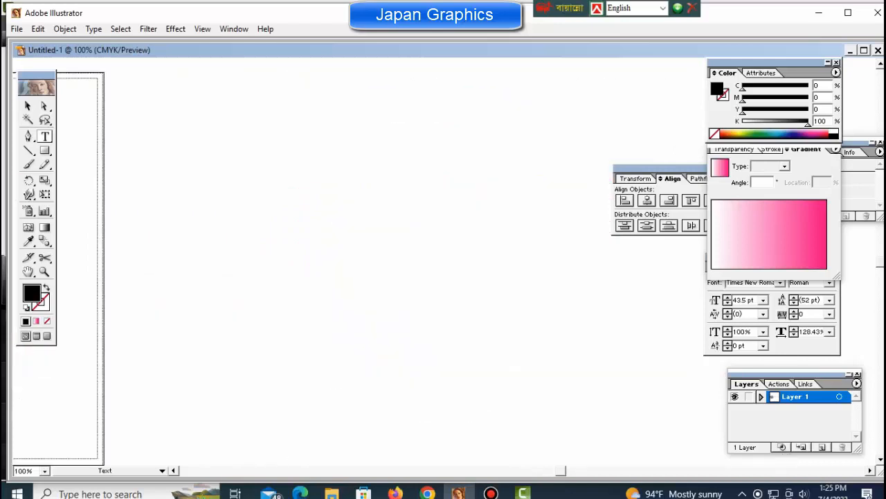
pyautogui.hotkey('ctrl', '-')
pyautogui.hotkey('ctrl', '-')
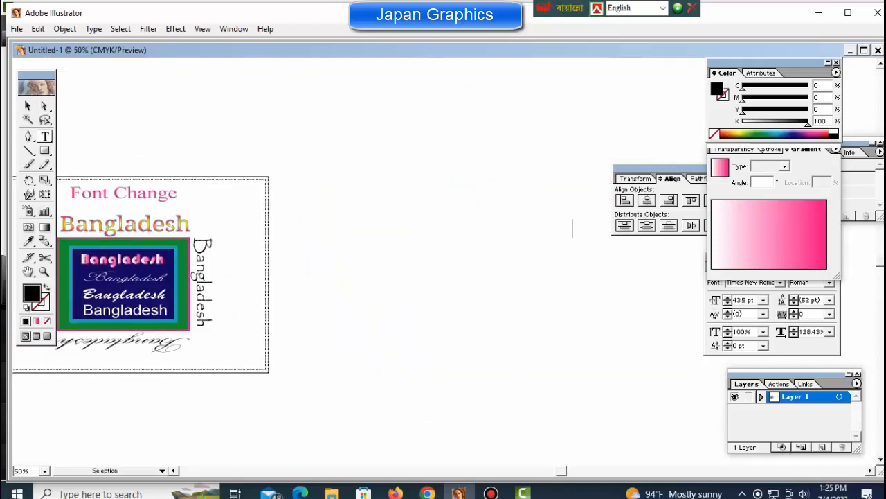
pyautogui.hotkey('ctrl', '+')
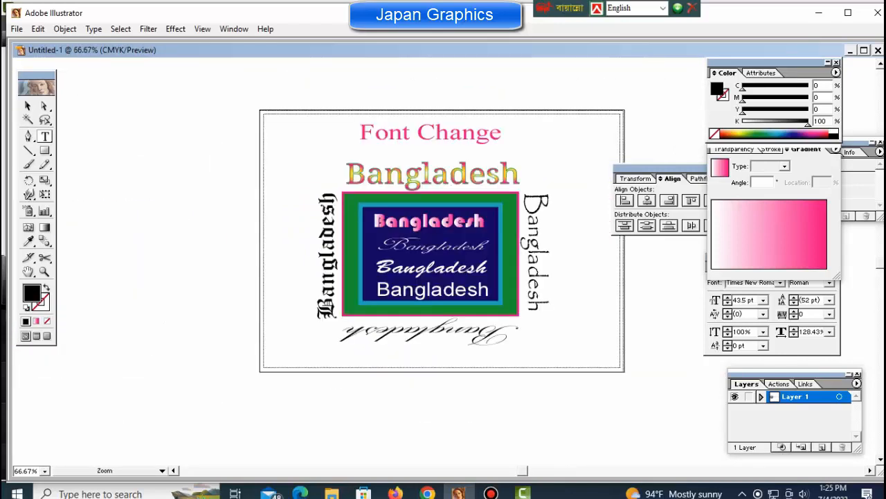
pyautogui.hotkey('ctrl', '+')
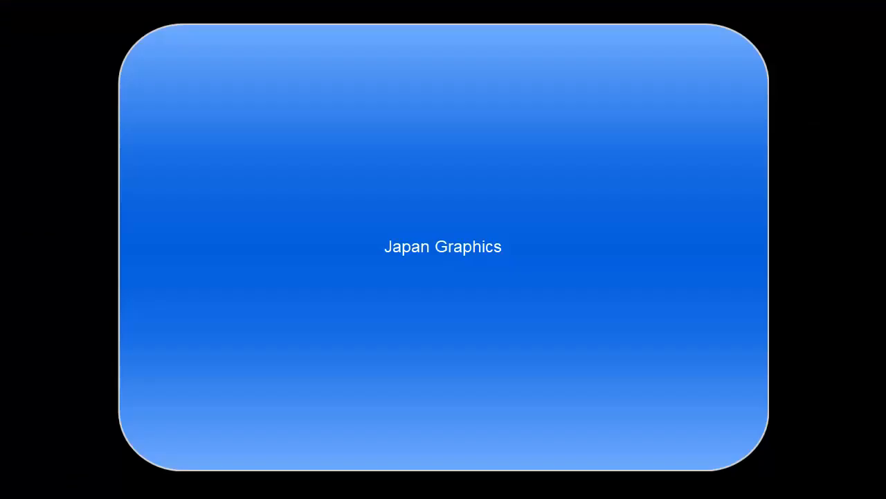